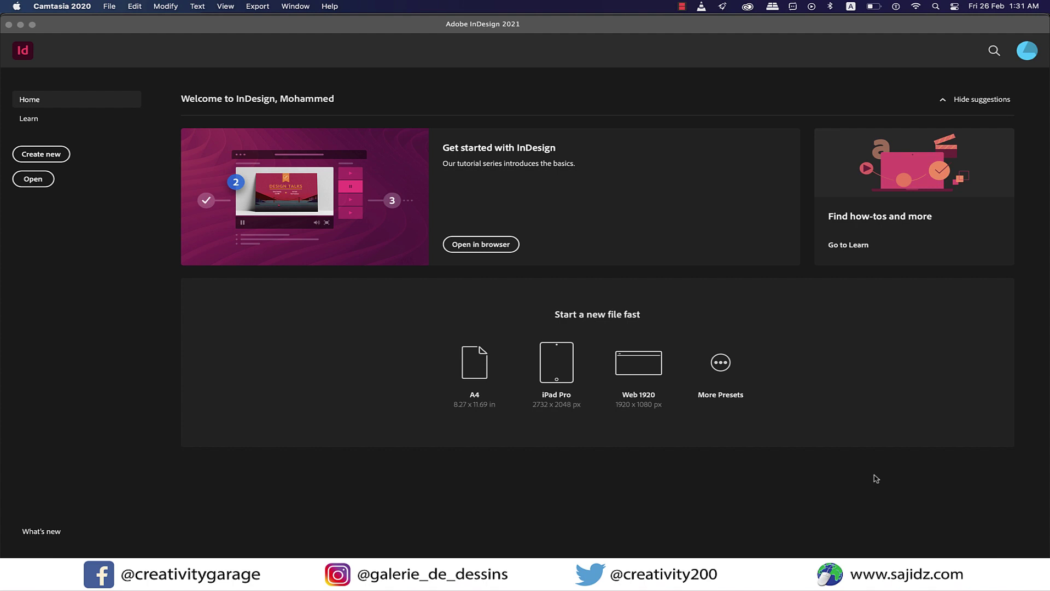
Step: Create a new single-page Letter print document (51p0 × 66p0) with Facing Pages turned off
click(65, 158)
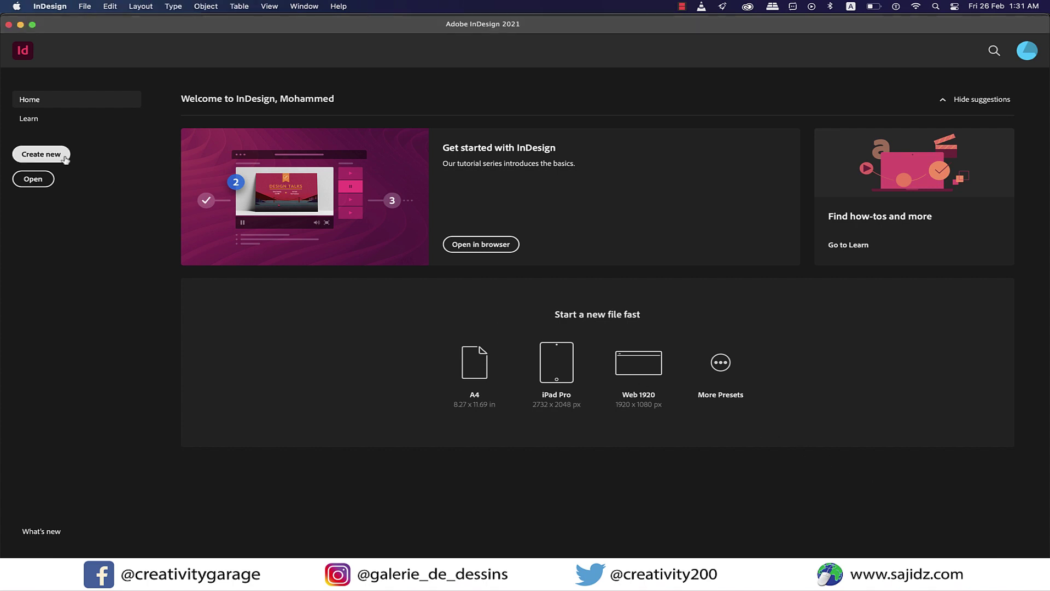
click(52, 155)
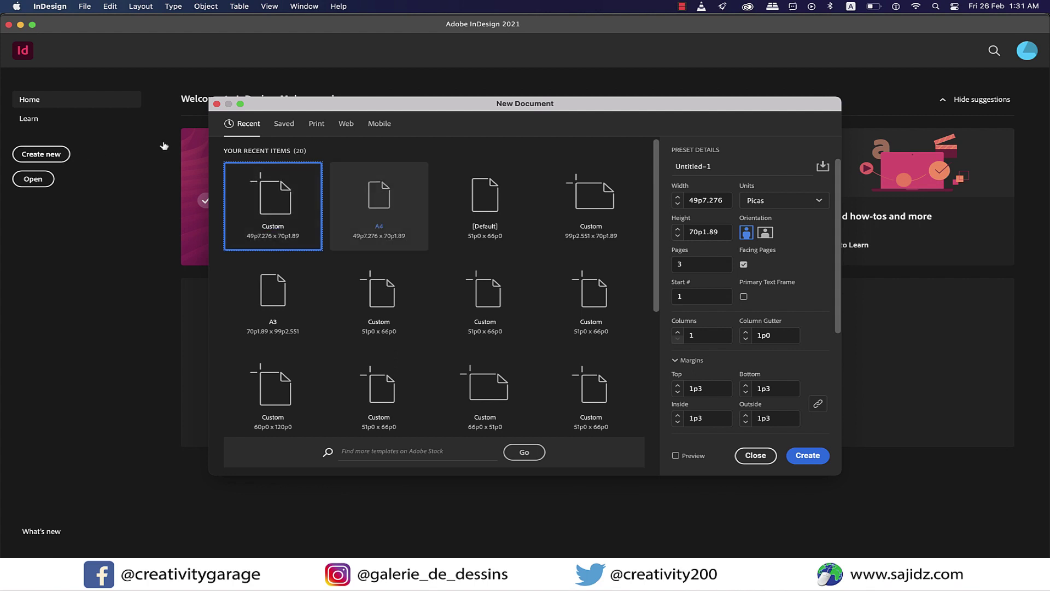
click(318, 125)
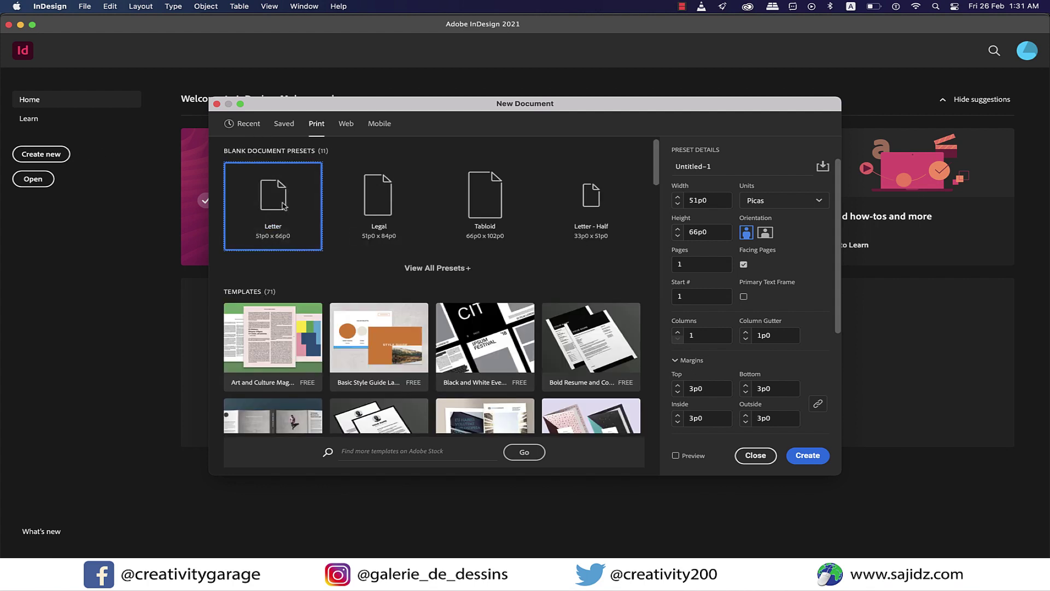
click(744, 265)
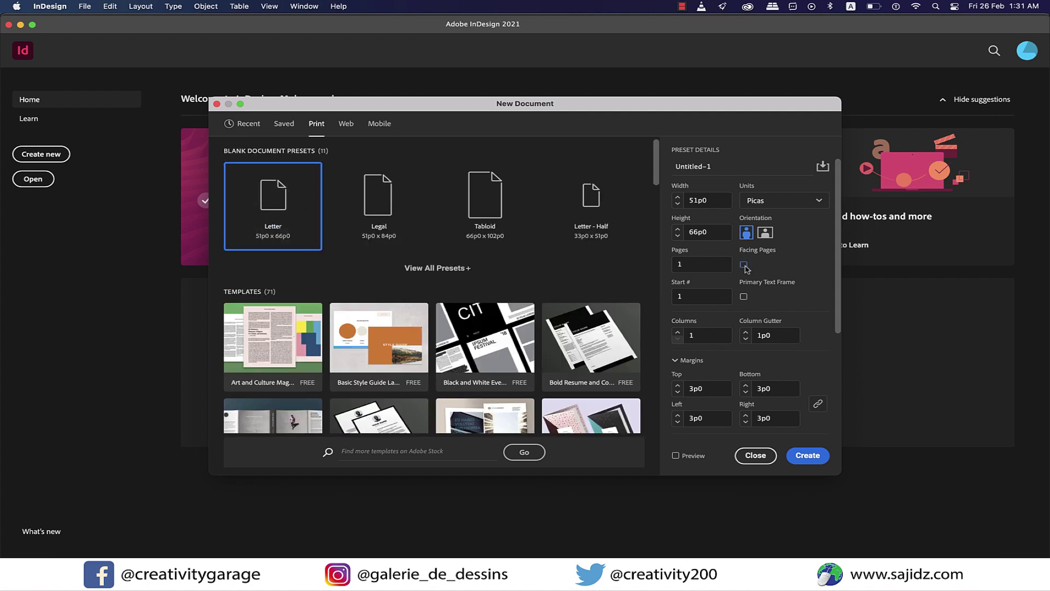
click(808, 456)
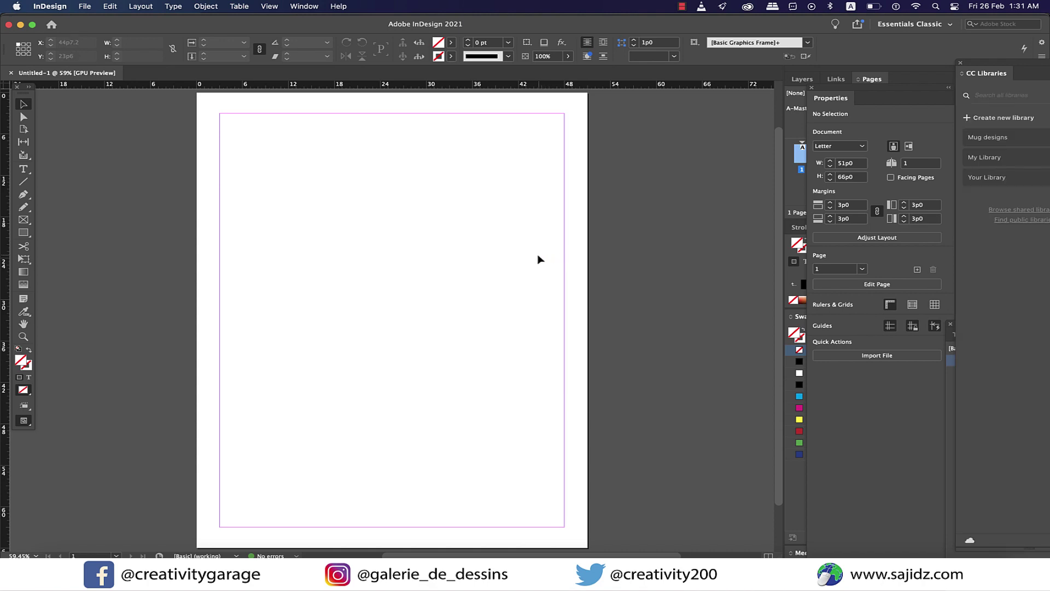
Step: Draw a circular ellipse frame about 35p2.4 wide near the top of the page
drag(23, 220, 94, 242)
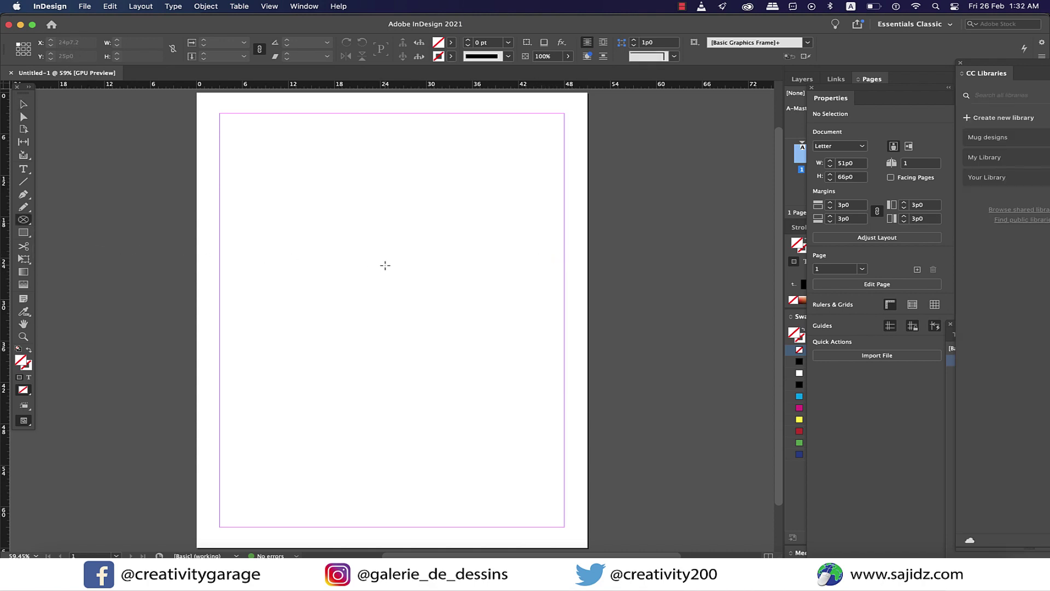
drag(385, 266, 521, 388)
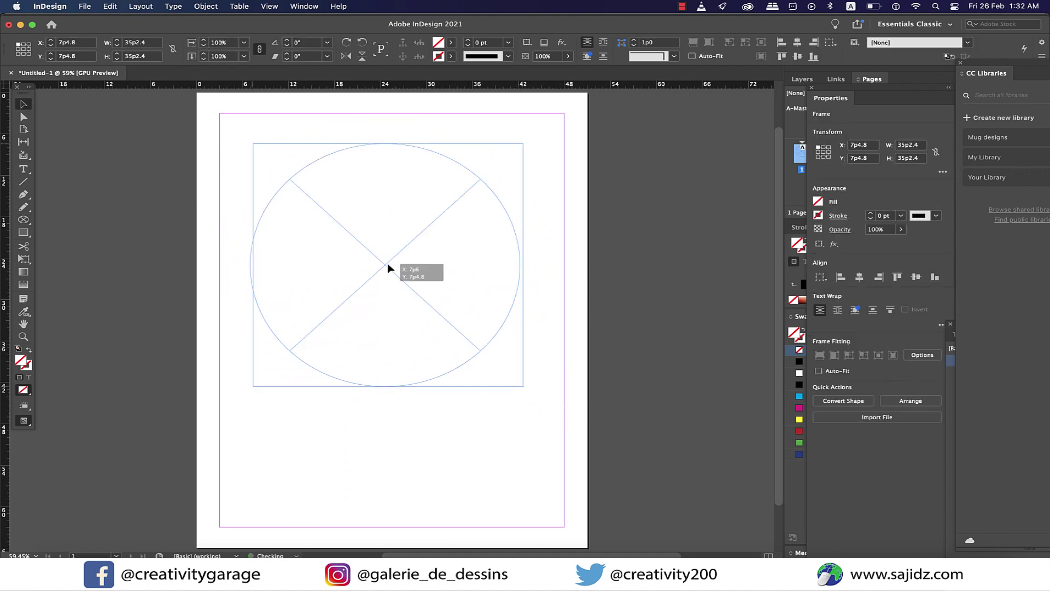
key(v)
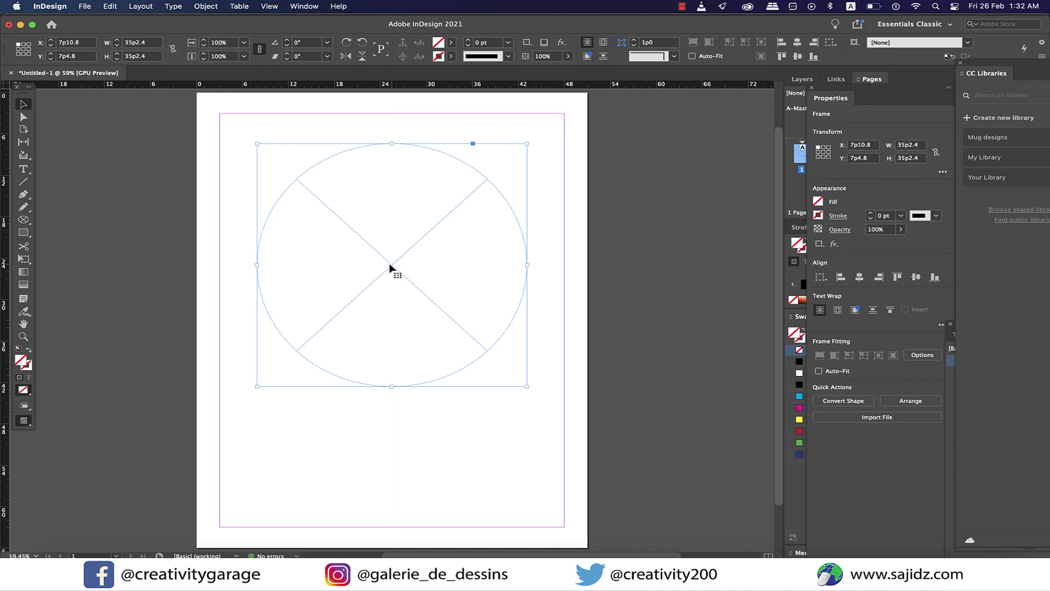
click(426, 402)
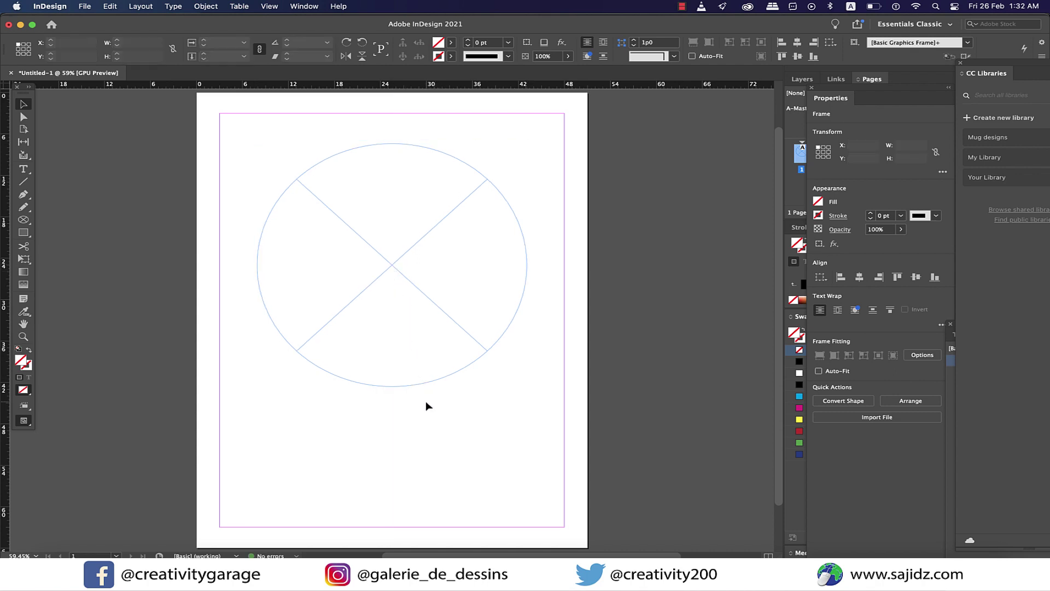
click(399, 284)
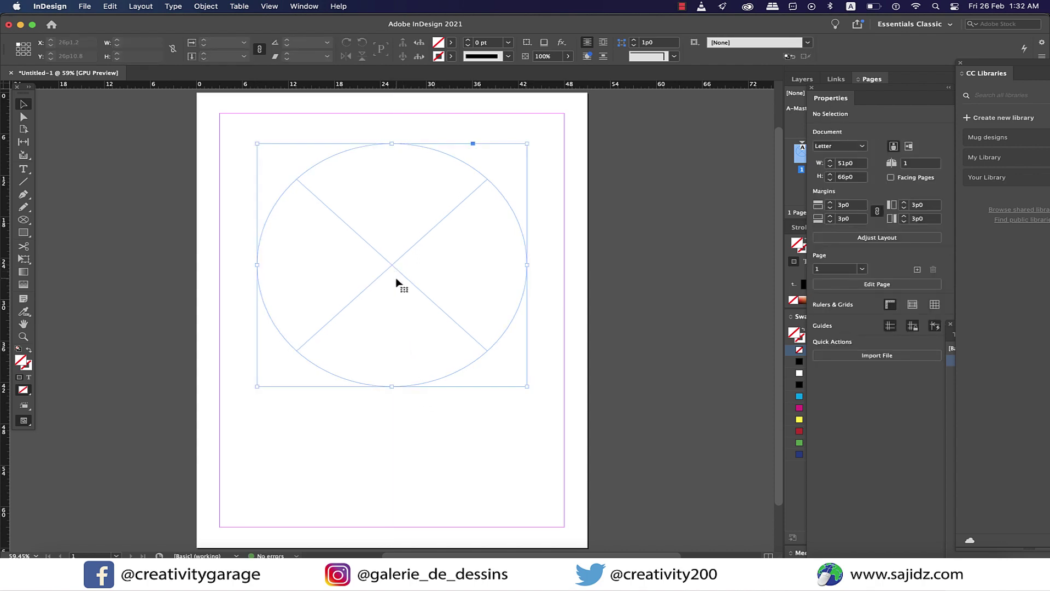
Step: Place the pexels wood-and-succulents photo into the circular frame
click(90, 10)
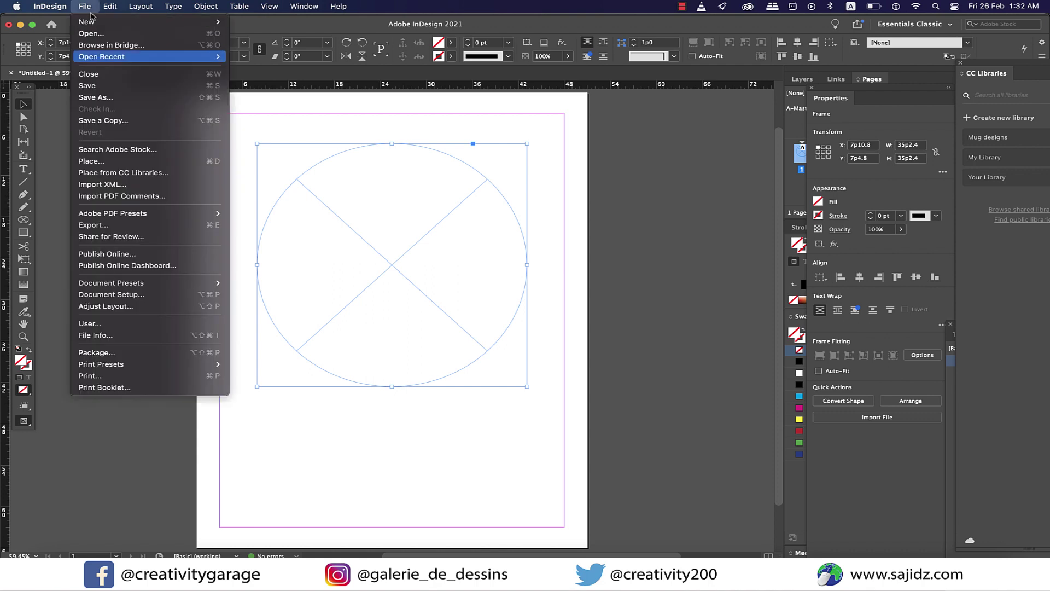
click(135, 164)
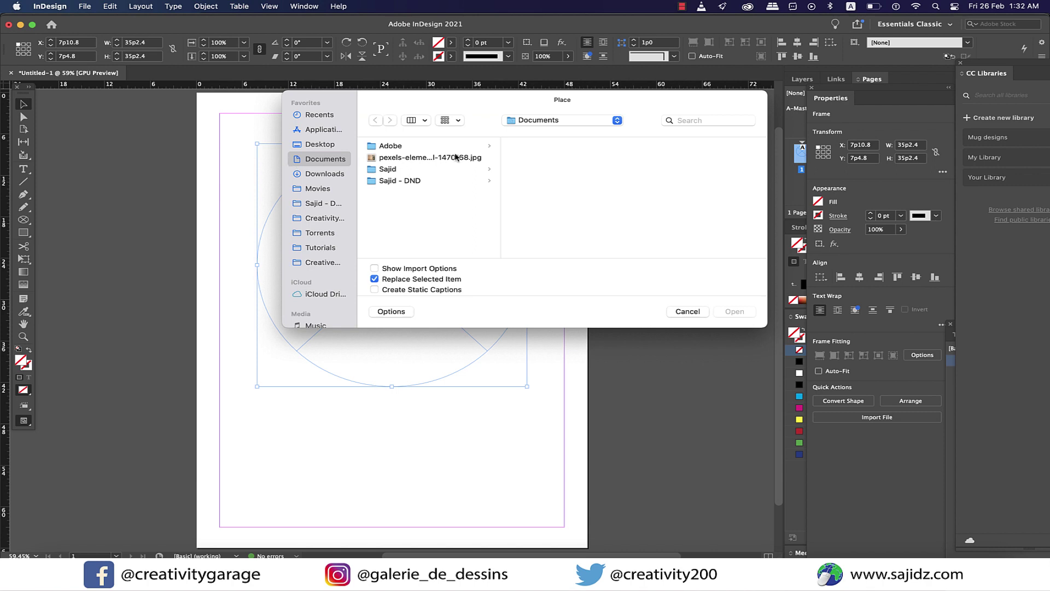
click(469, 157)
click(737, 313)
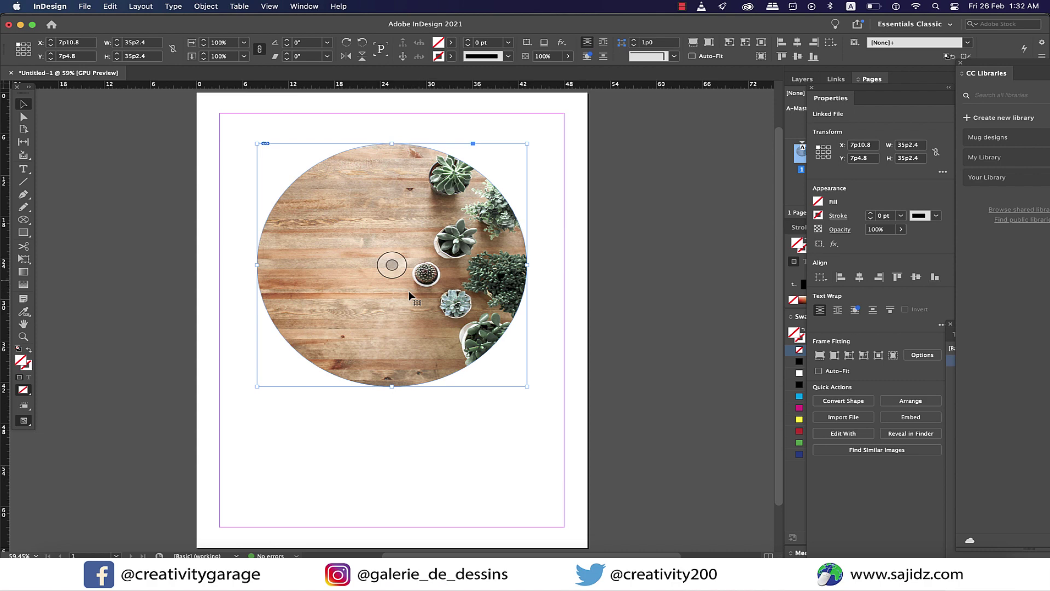
Step: Reposition the photo inside the circle so the plants sit along the right side
drag(442, 281, 437, 287)
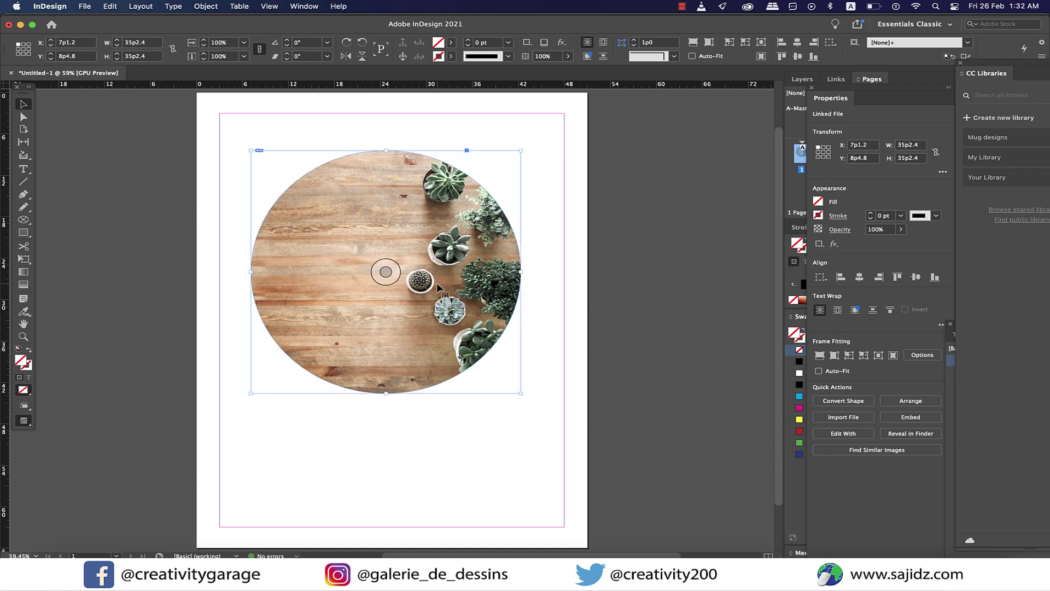
double_click(437, 287)
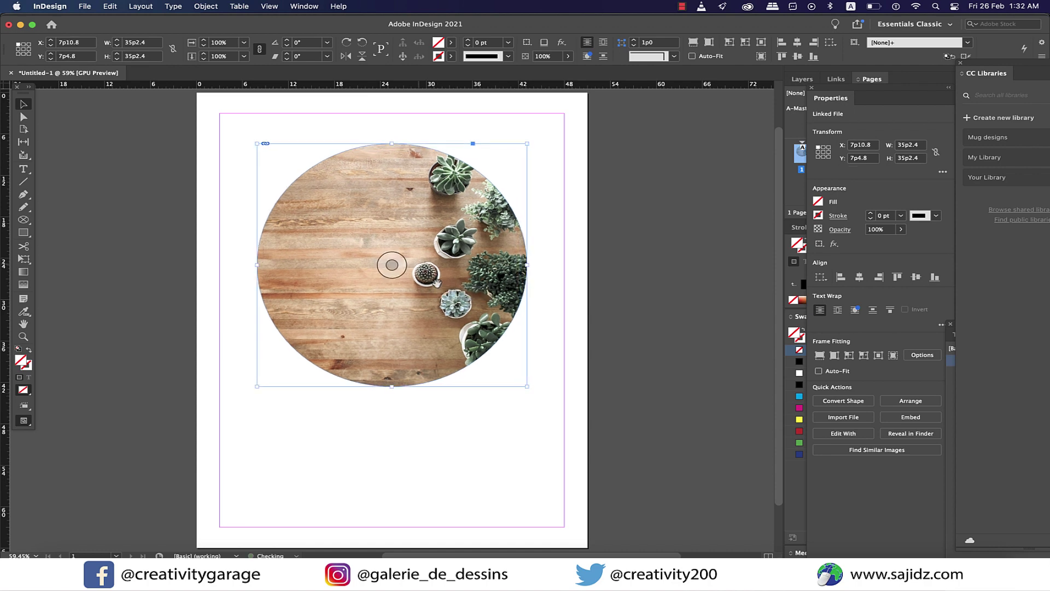
mouse_move(395, 265)
mouse_down()
mouse_move(404, 268)
mouse_move(382, 265)
mouse_move(413, 266)
mouse_up()
key(Escape)
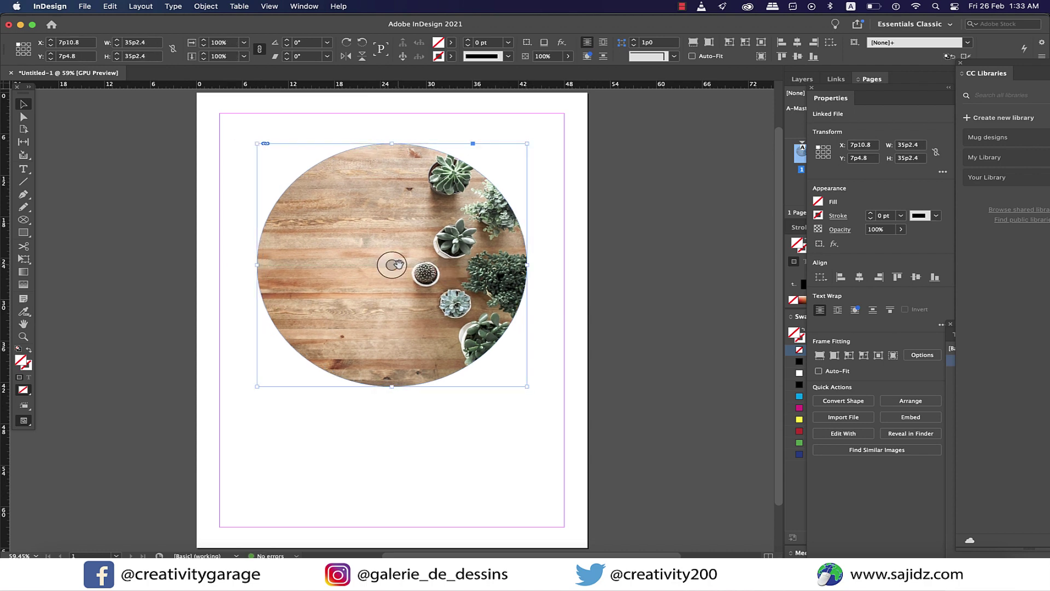
click(566, 373)
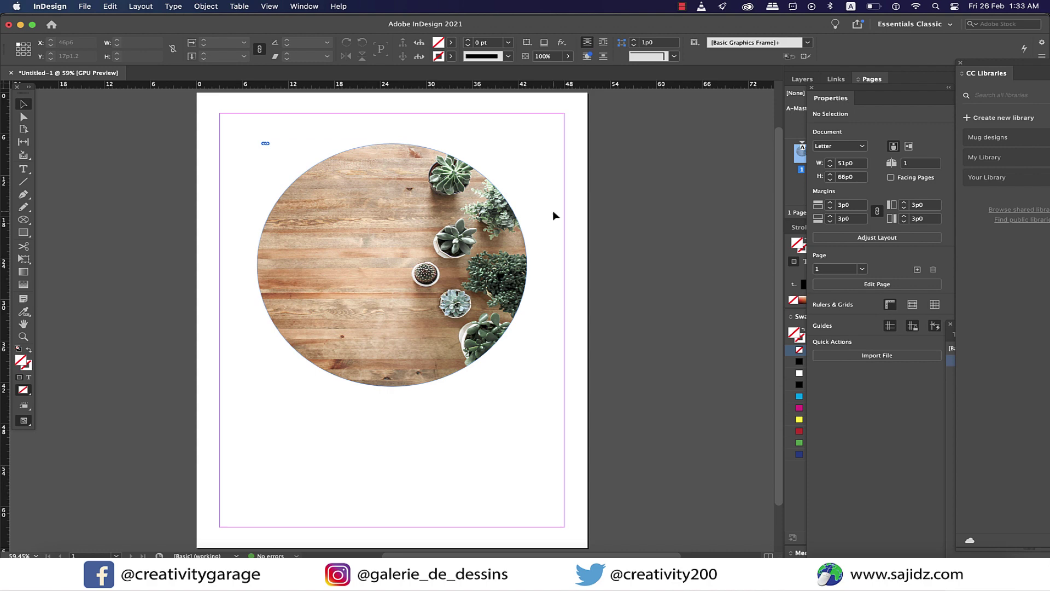
Step: Type the title 'The Green Corridor' in a new text frame and set it to 48 pt
key(t)
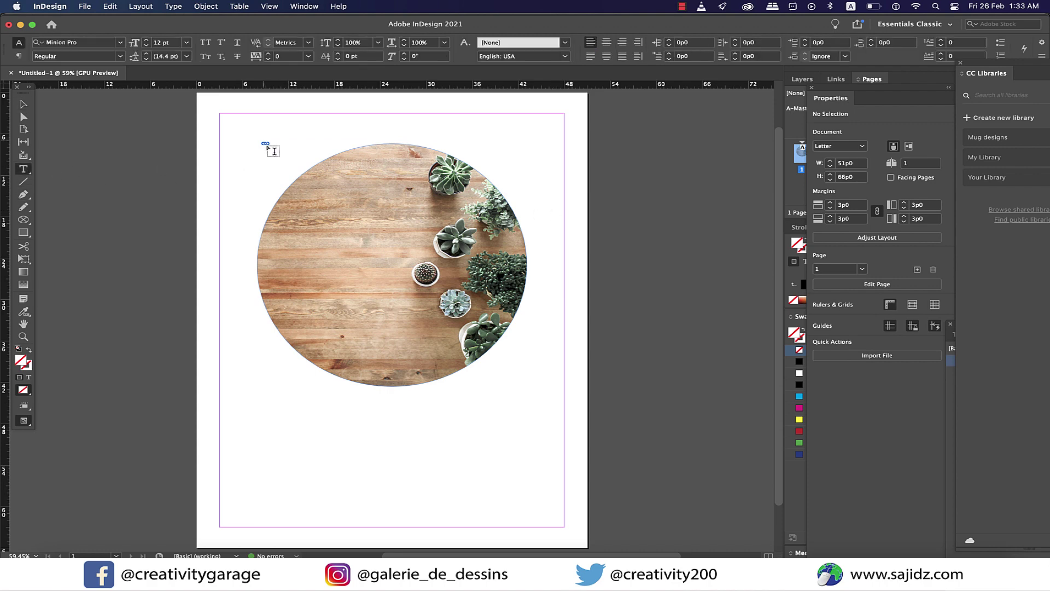
drag(231, 169, 381, 221)
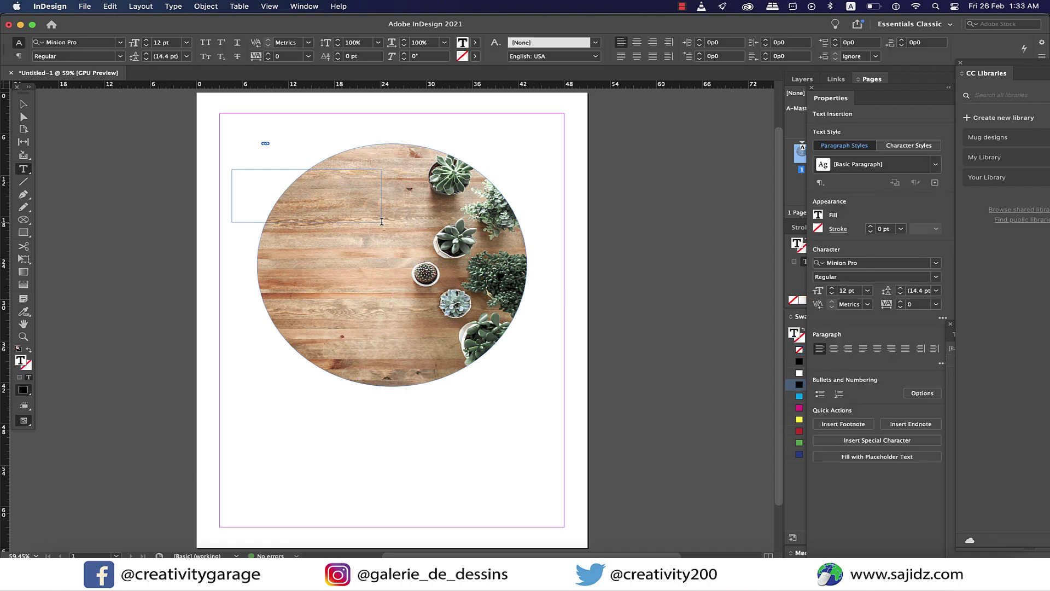
text(The Green Corridor)
drag(296, 172, 207, 166)
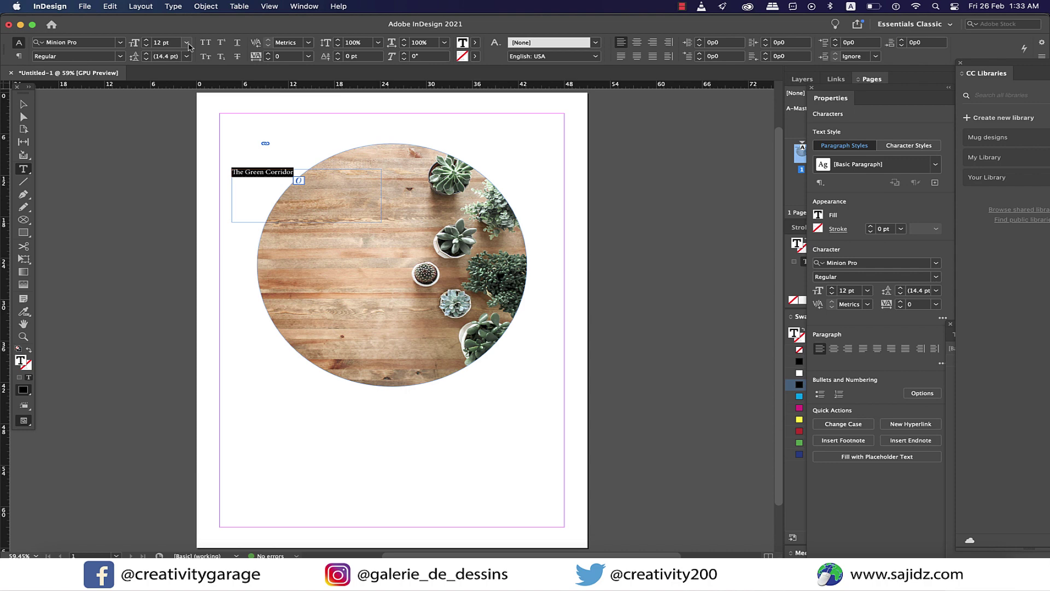
click(188, 46)
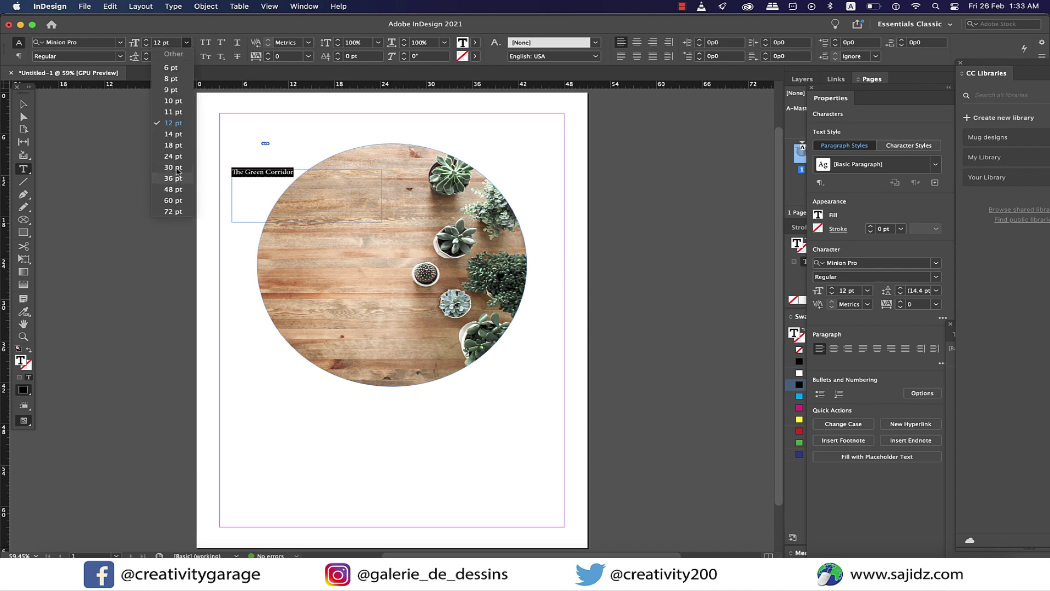
click(180, 191)
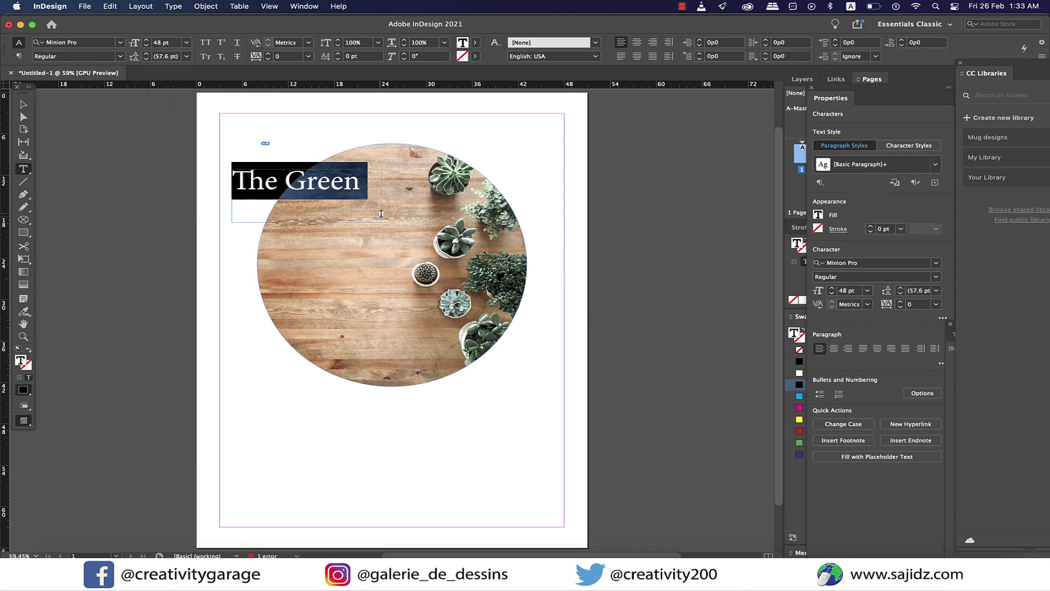
Step: Enlarge and move the title frame, then reduce the title to 30 pt on one line
key(Escape)
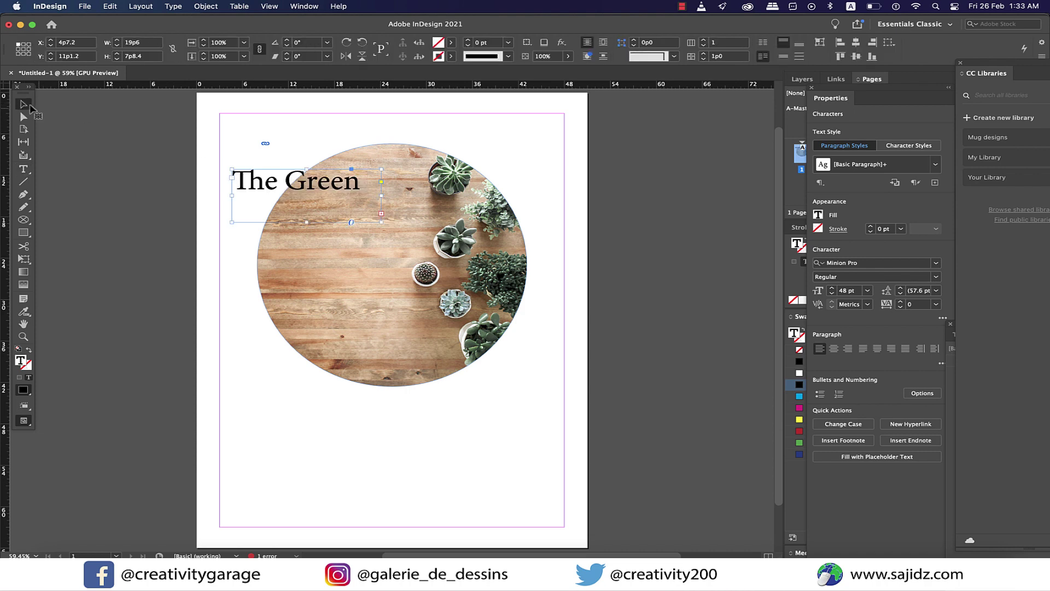
drag(381, 223, 424, 245)
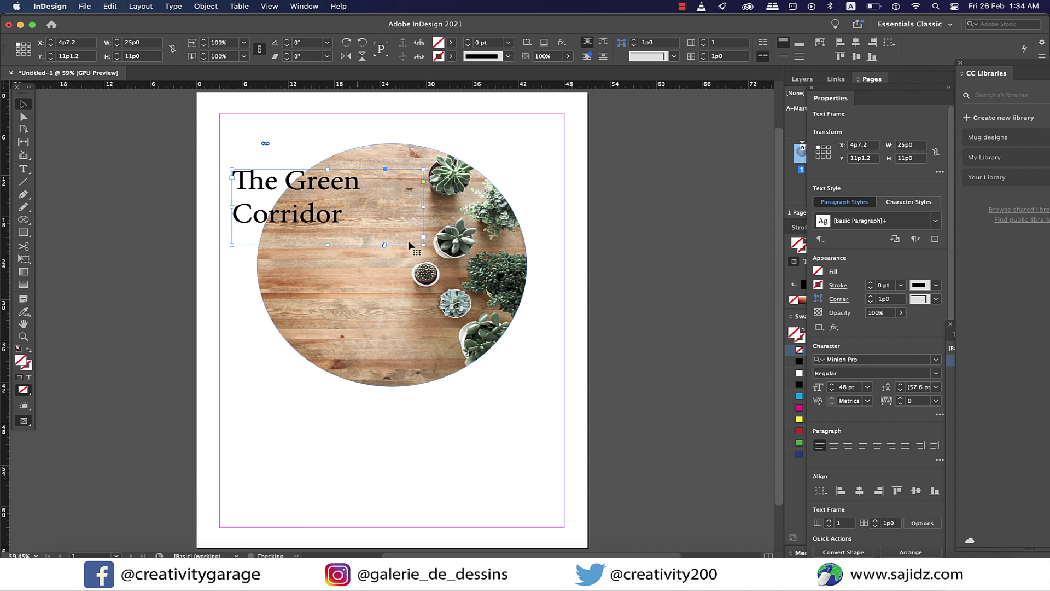
drag(319, 218, 317, 222)
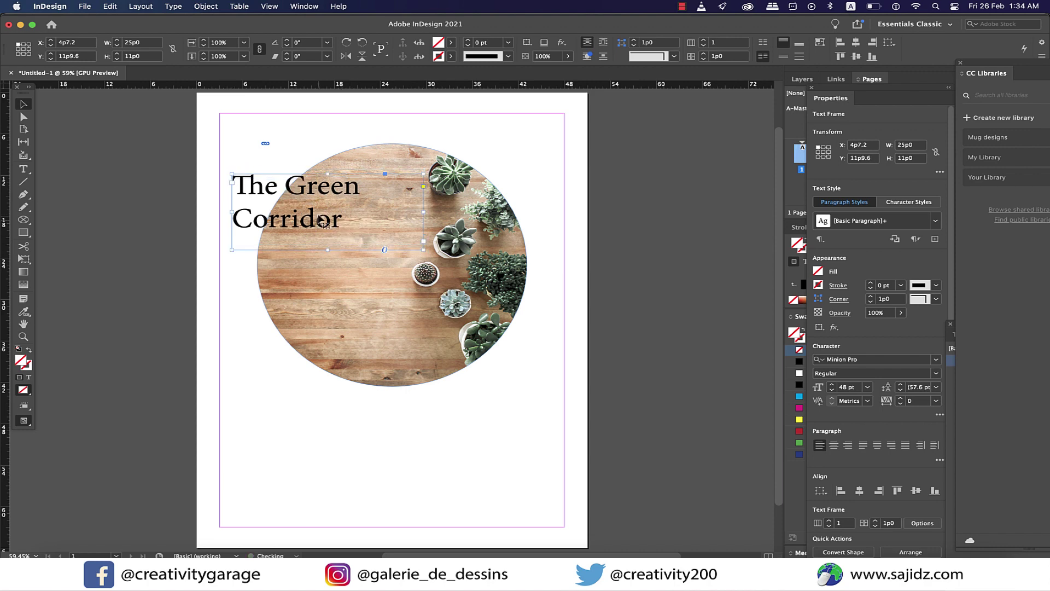
double_click(317, 222)
key(super+a)
click(186, 44)
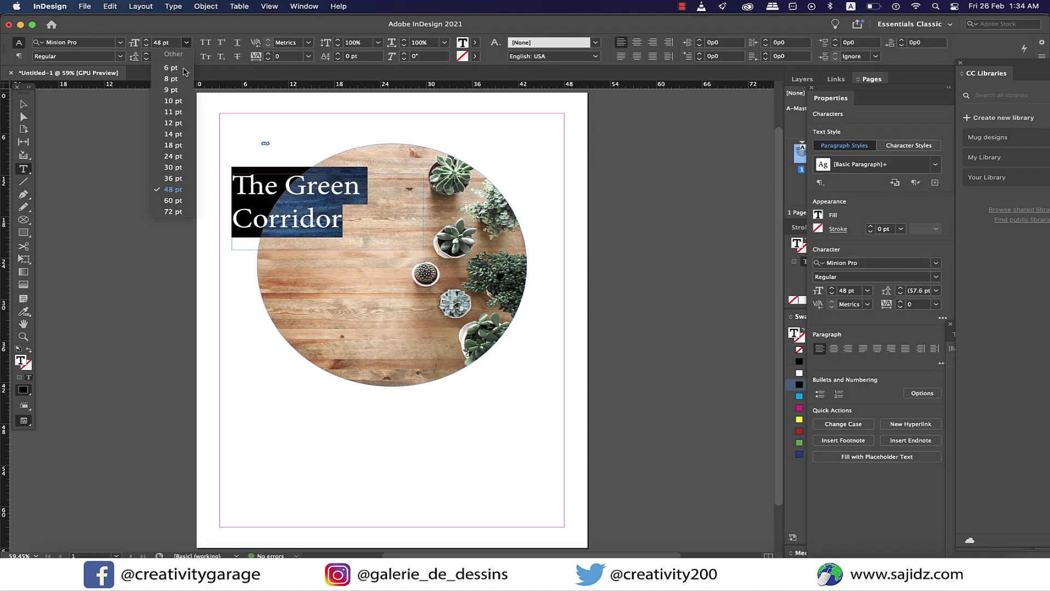
click(173, 167)
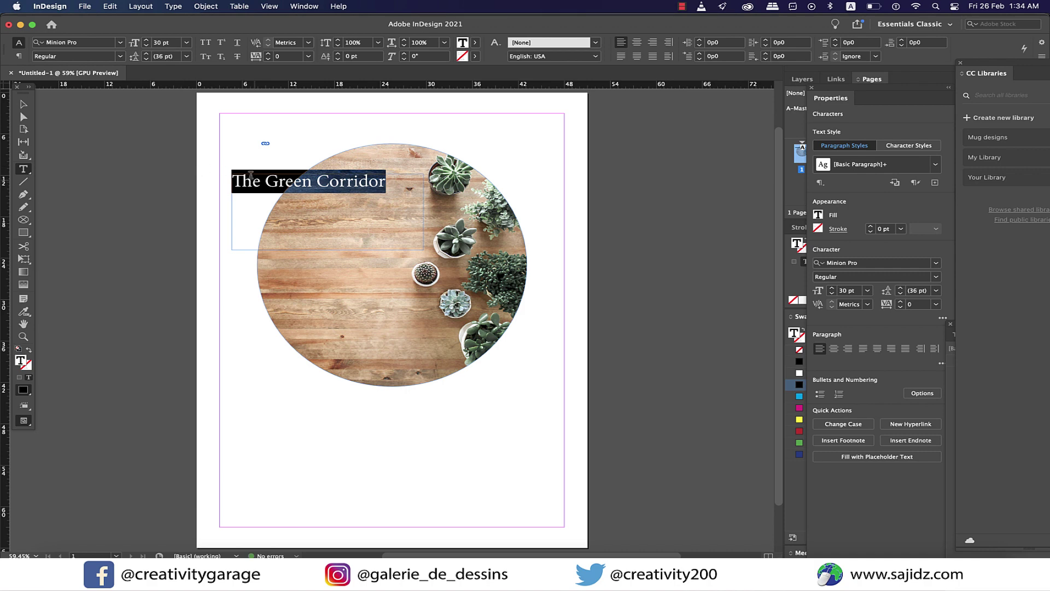
click(368, 189)
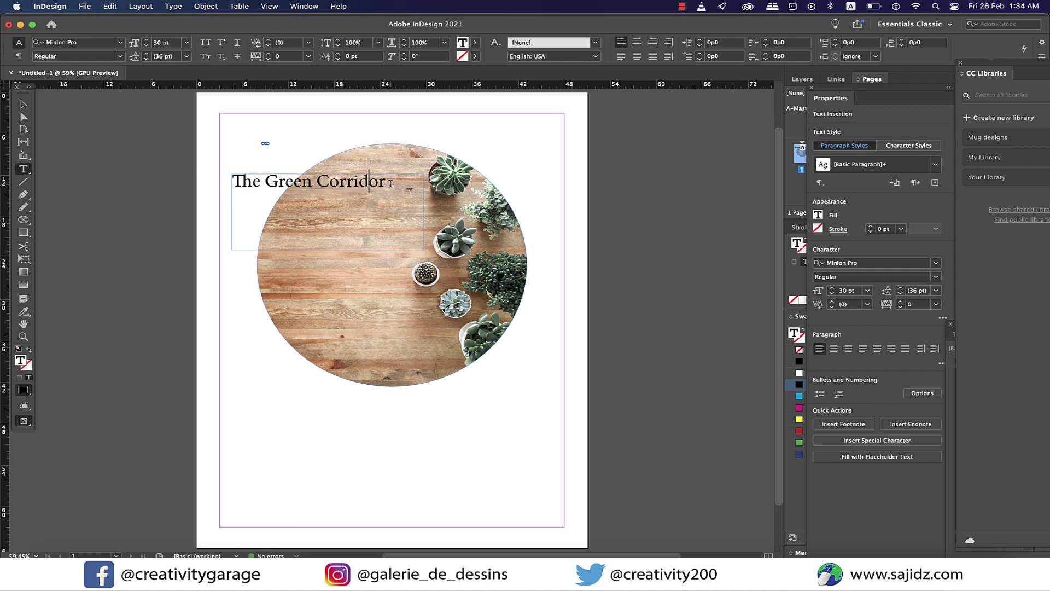
drag(390, 184, 218, 180)
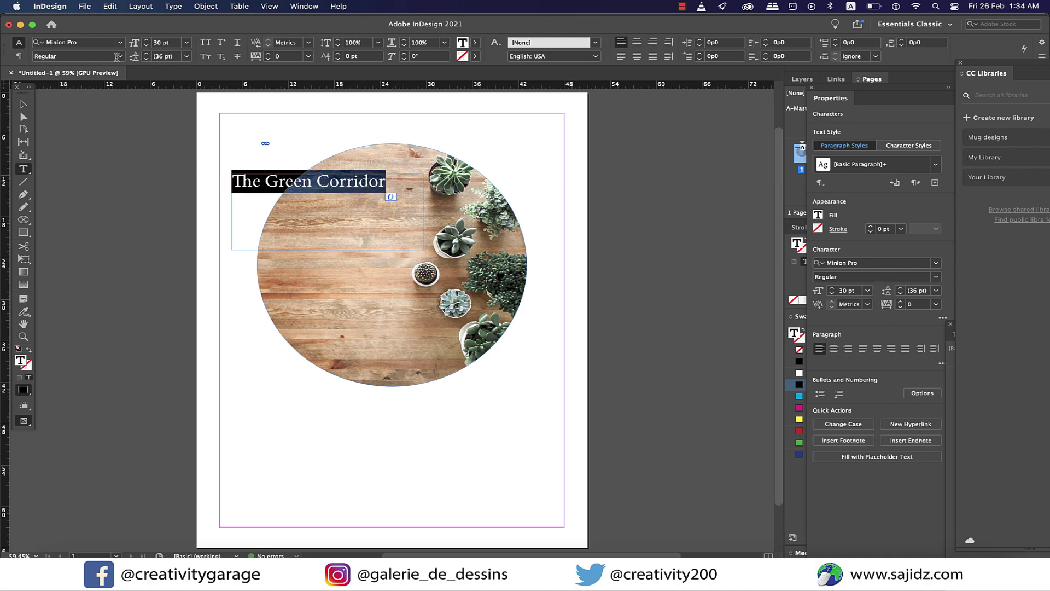
Step: Set the heading font to Acumin Variable Concept ExtraCondensed
click(108, 45)
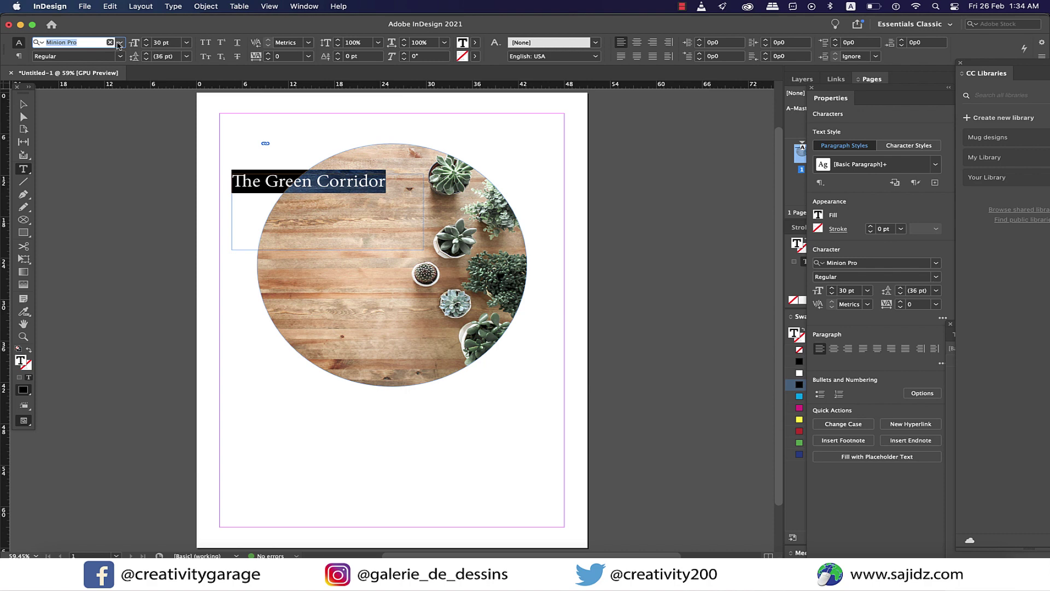
click(119, 44)
scroll(115, 257, down, 5)
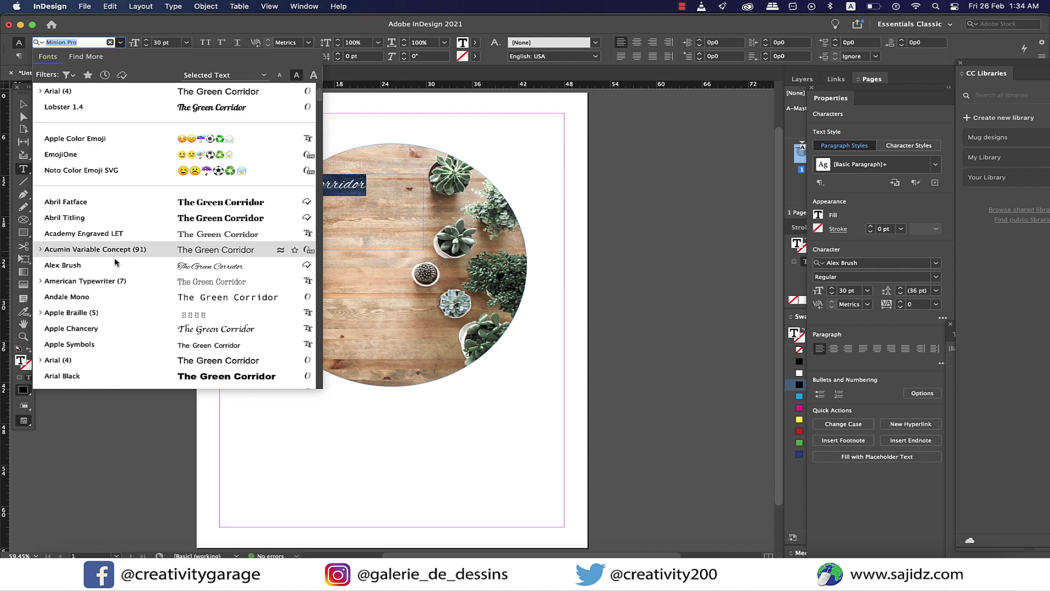
scroll(116, 262, down, 3)
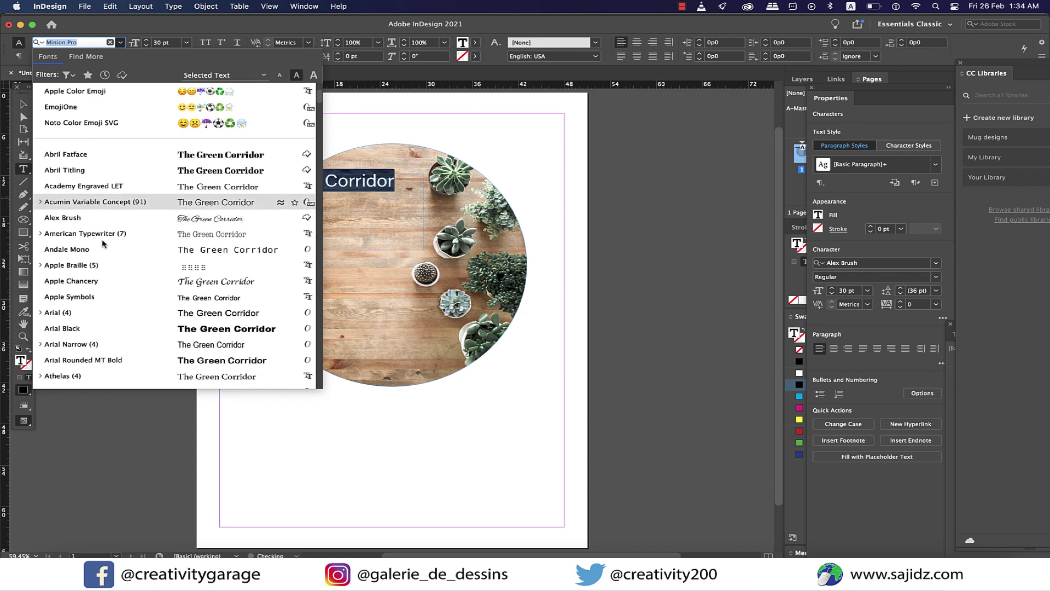
click(76, 203)
click(113, 373)
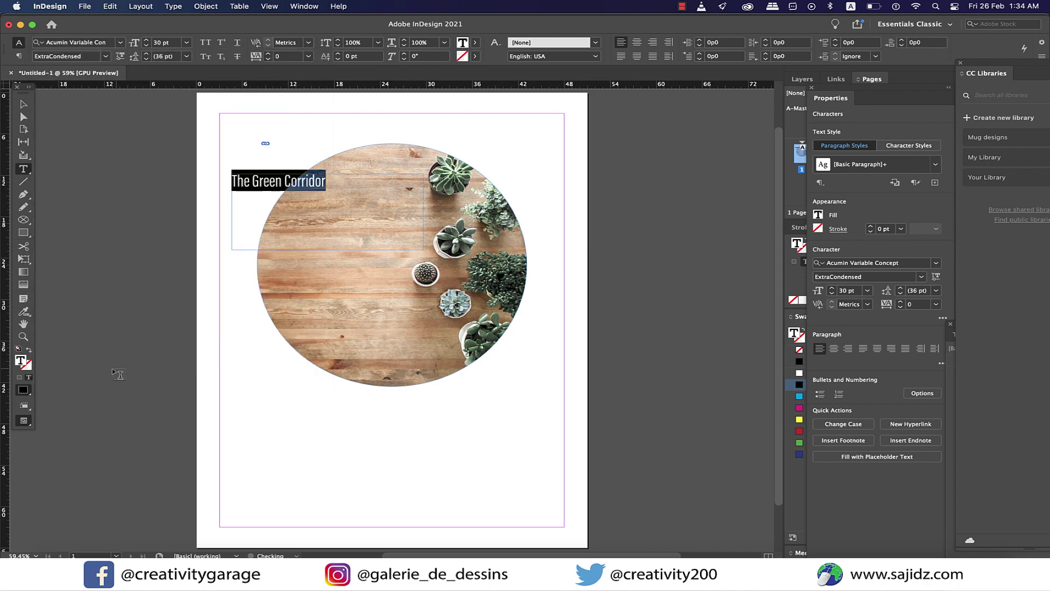
Step: Enlarge the heading text from 30 pt to 60 pt
click(23, 104)
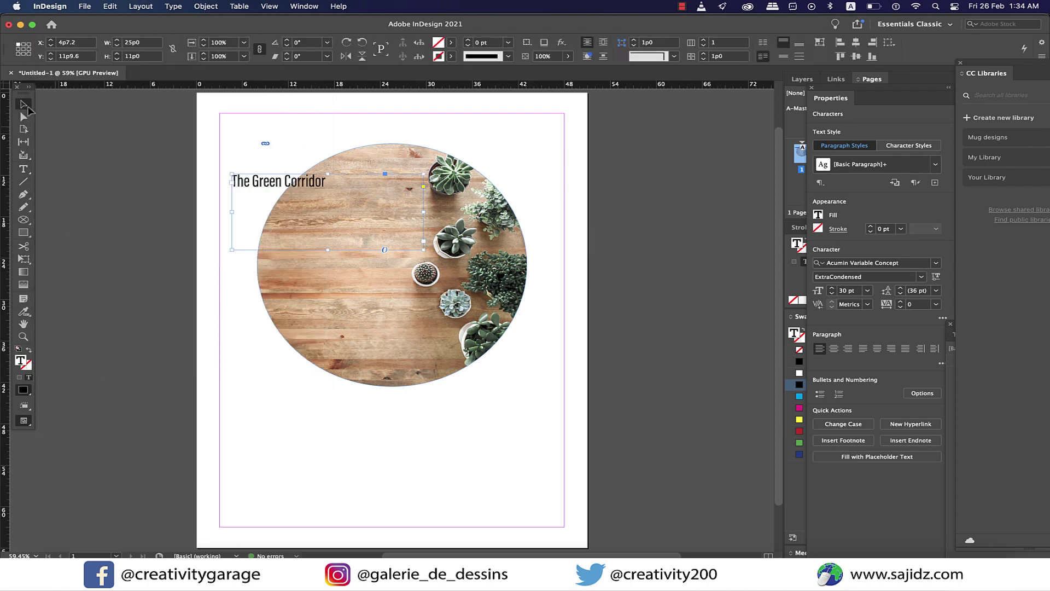
double_click(290, 186)
key(super+a)
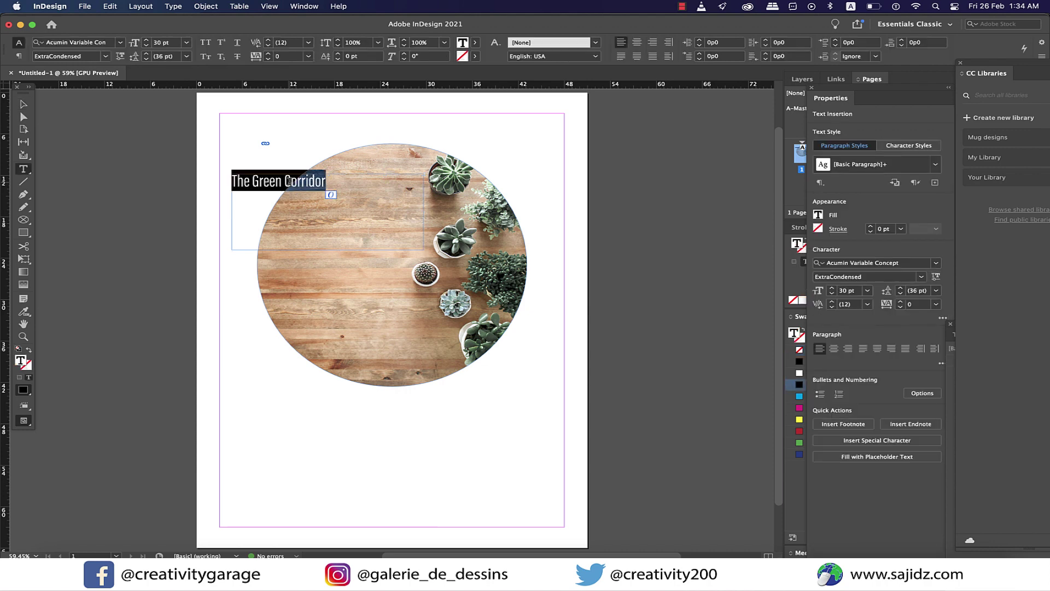
click(186, 42)
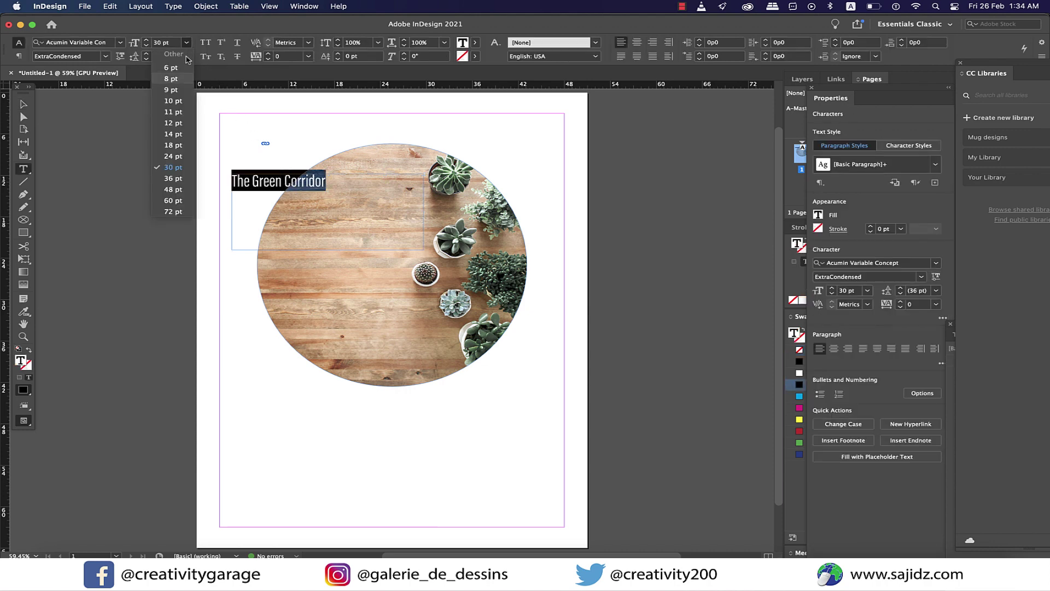
click(171, 201)
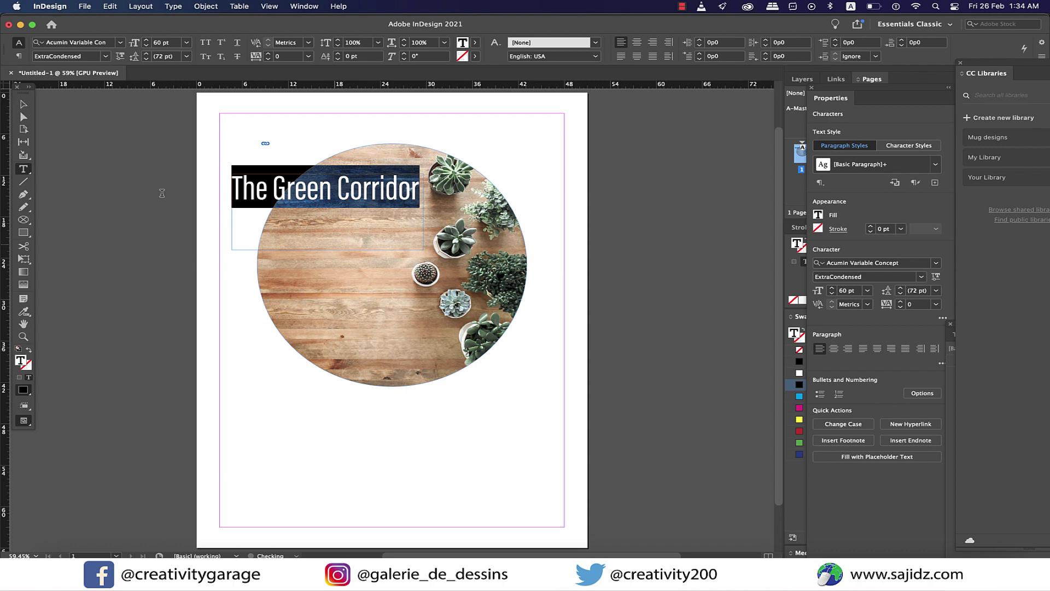
click(23, 106)
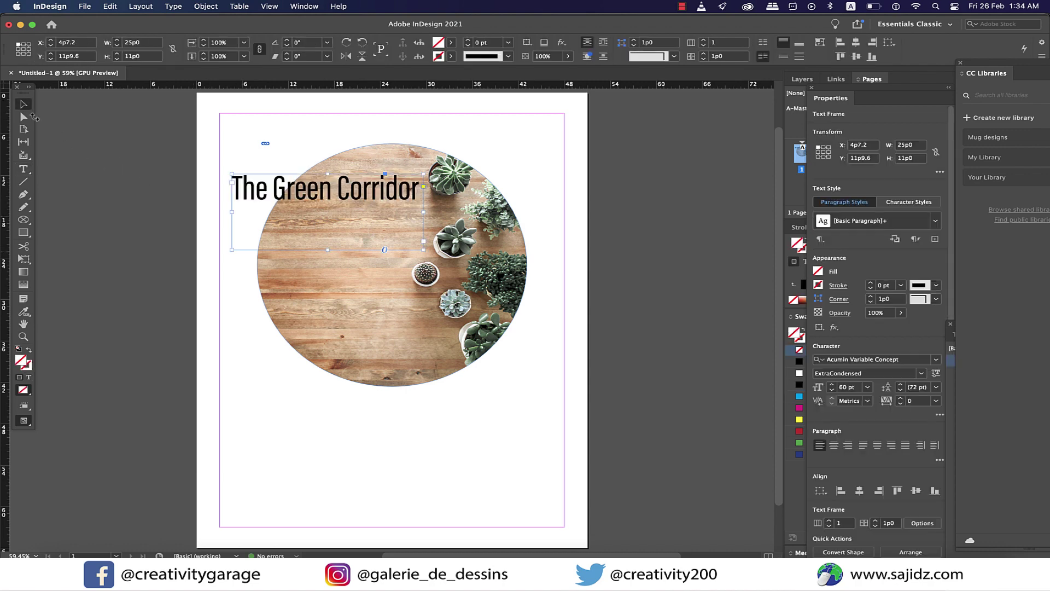
click(107, 261)
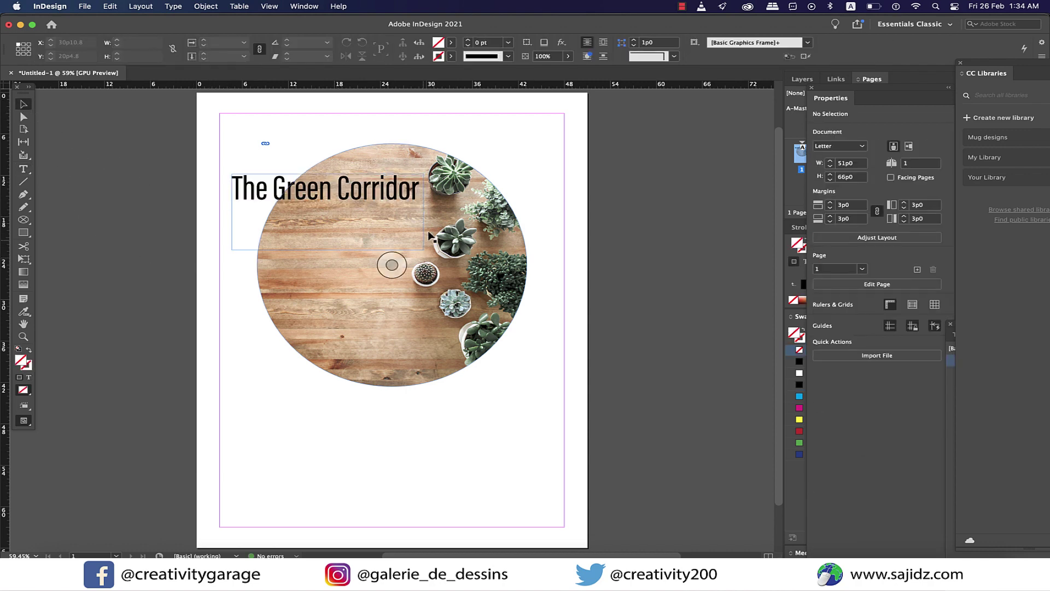
click(382, 207)
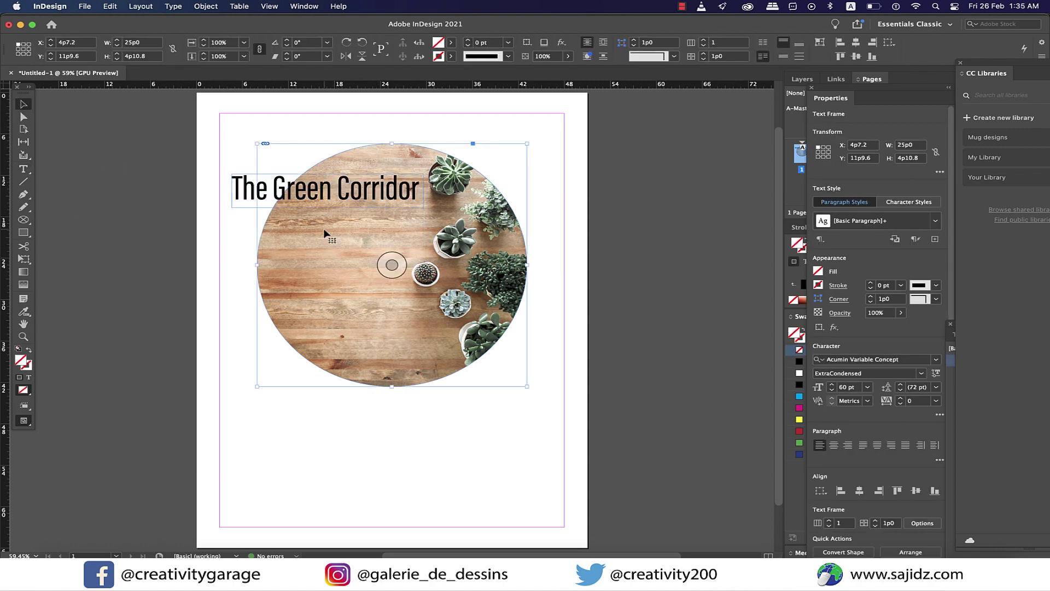
click(247, 241)
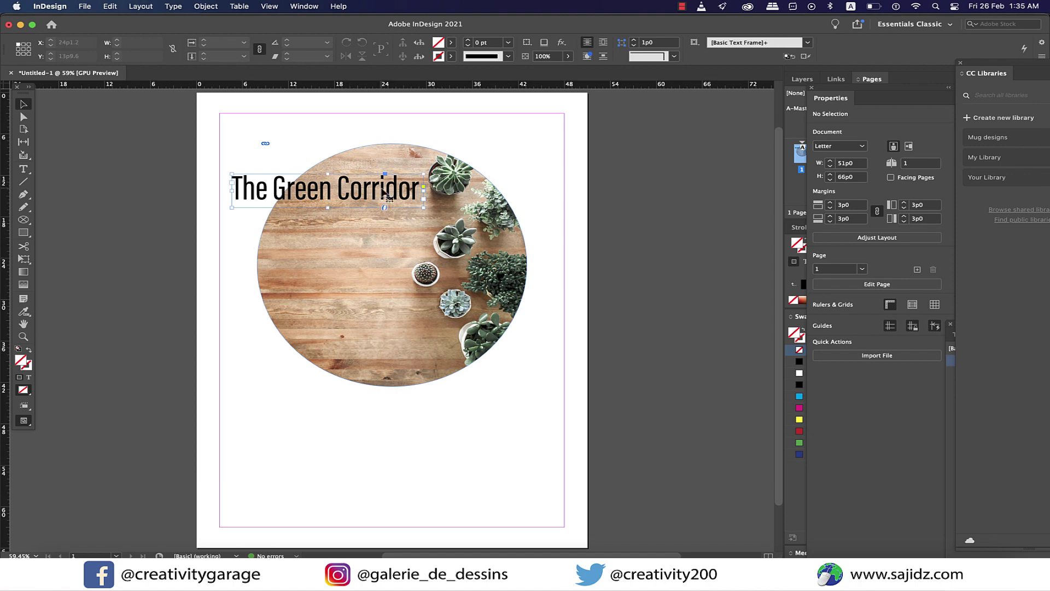
Step: Add a black Outer Glow to the heading in Multiply mode at 75% opacity, size 0p5
right_click(383, 193)
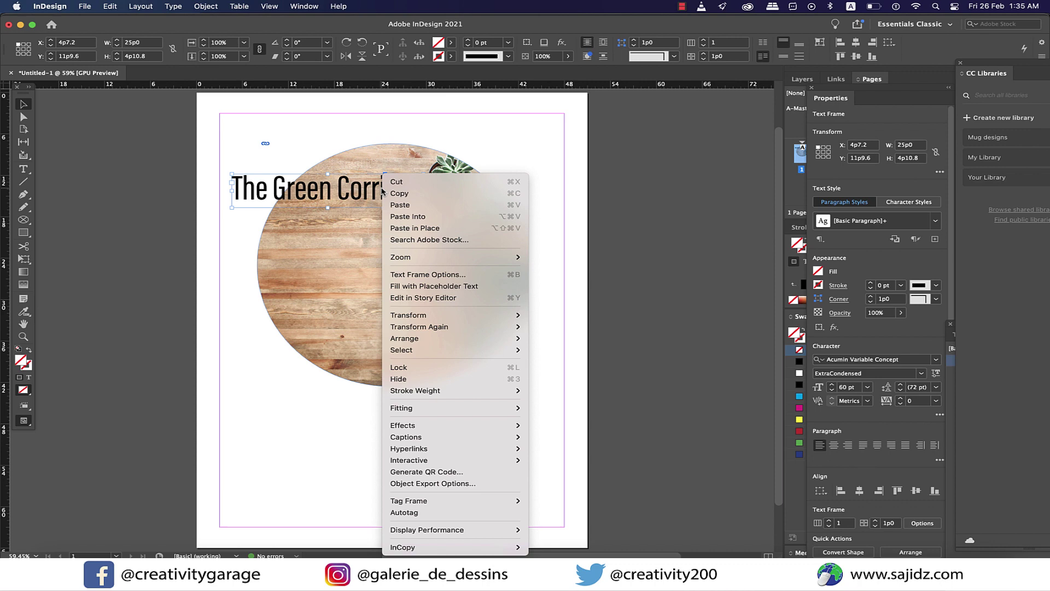
mouse_move(459, 430)
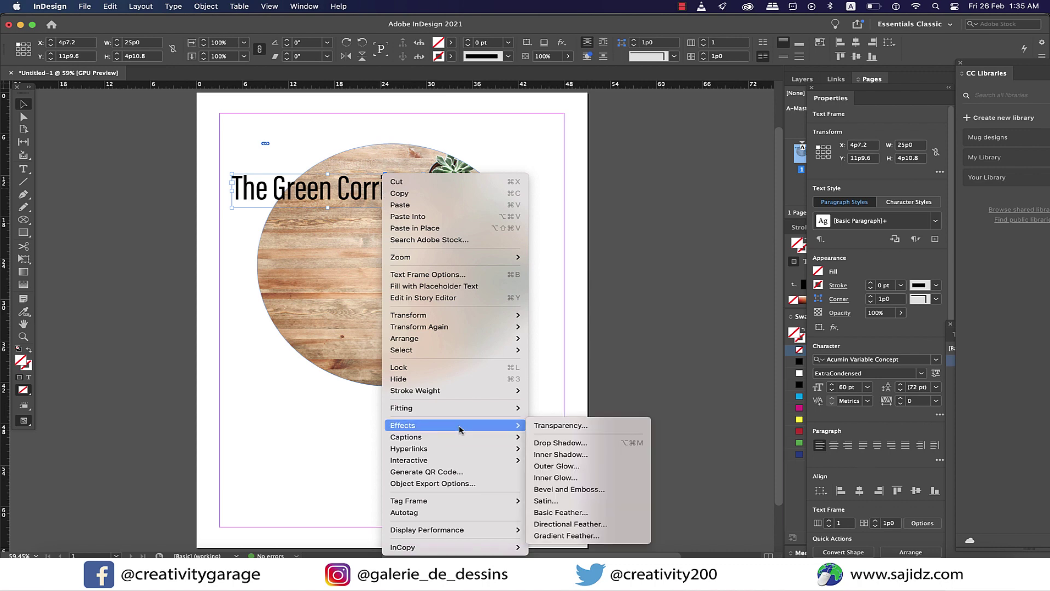
click(556, 466)
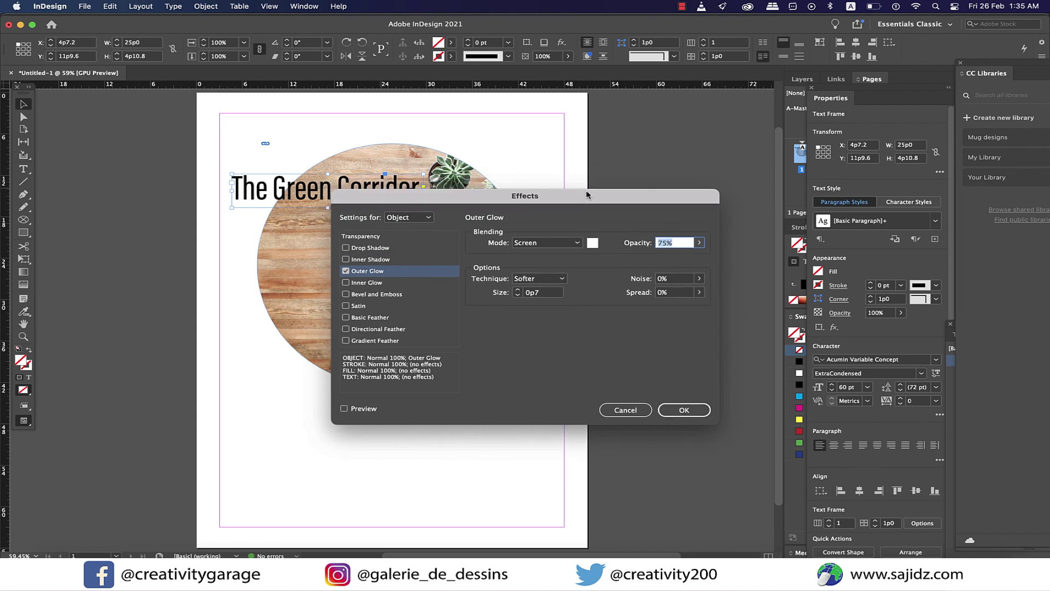
click(604, 308)
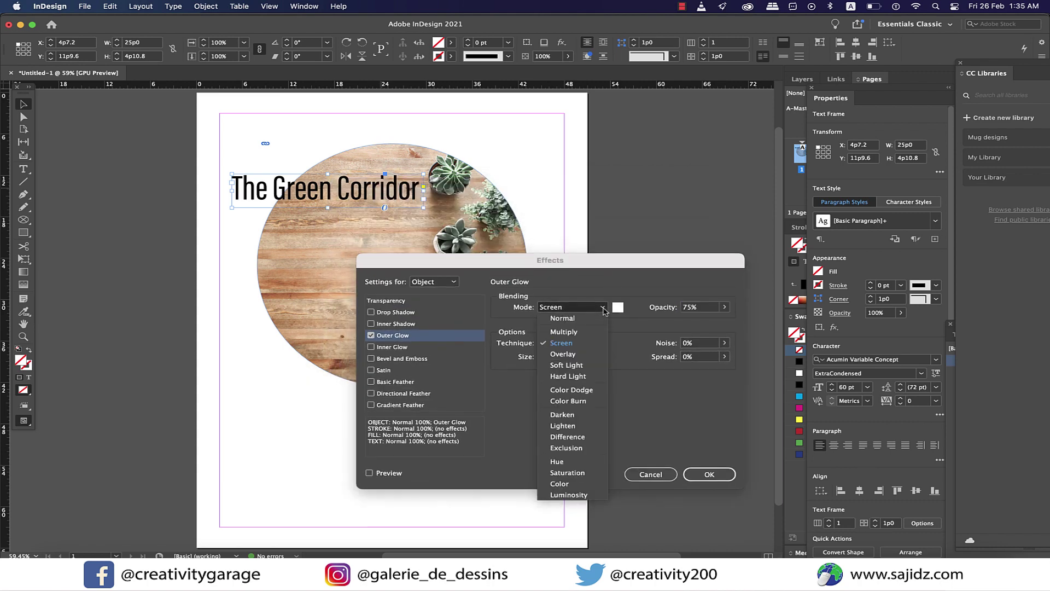
click(582, 335)
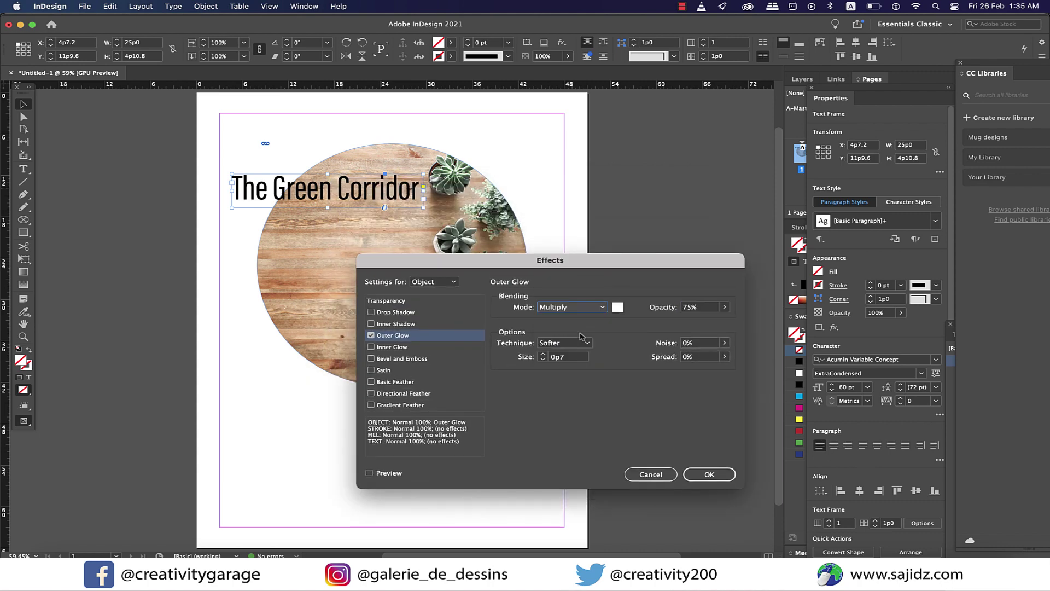
click(370, 473)
click(617, 307)
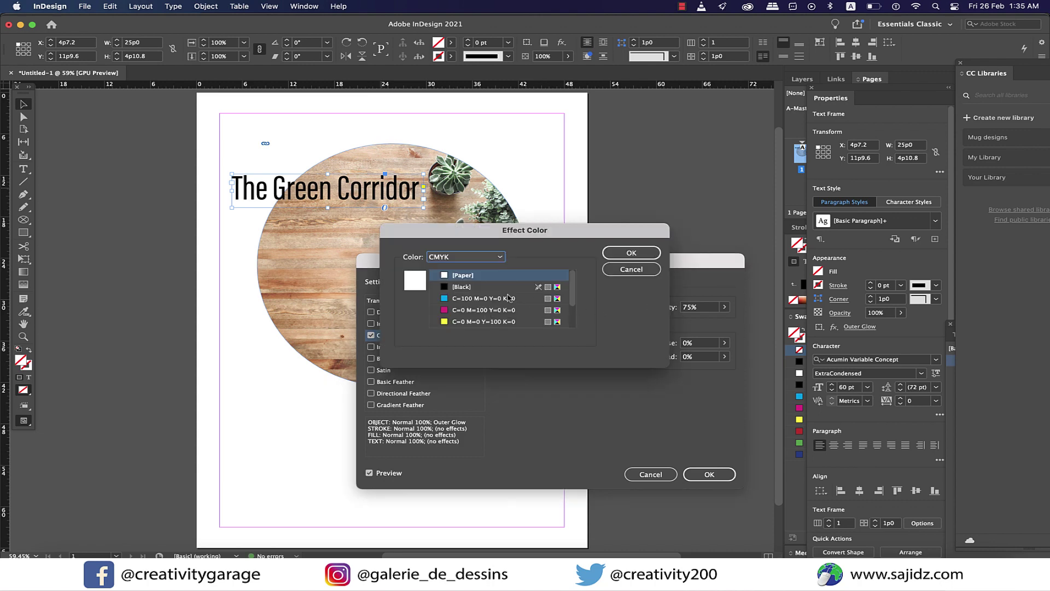
click(492, 287)
click(631, 253)
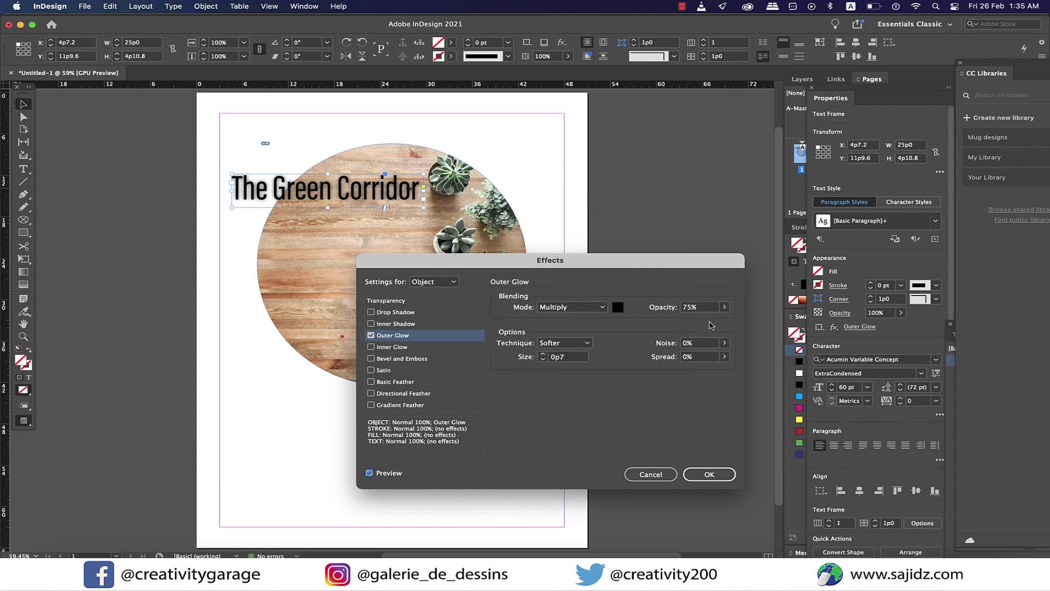
click(543, 359)
click(544, 359)
click(709, 474)
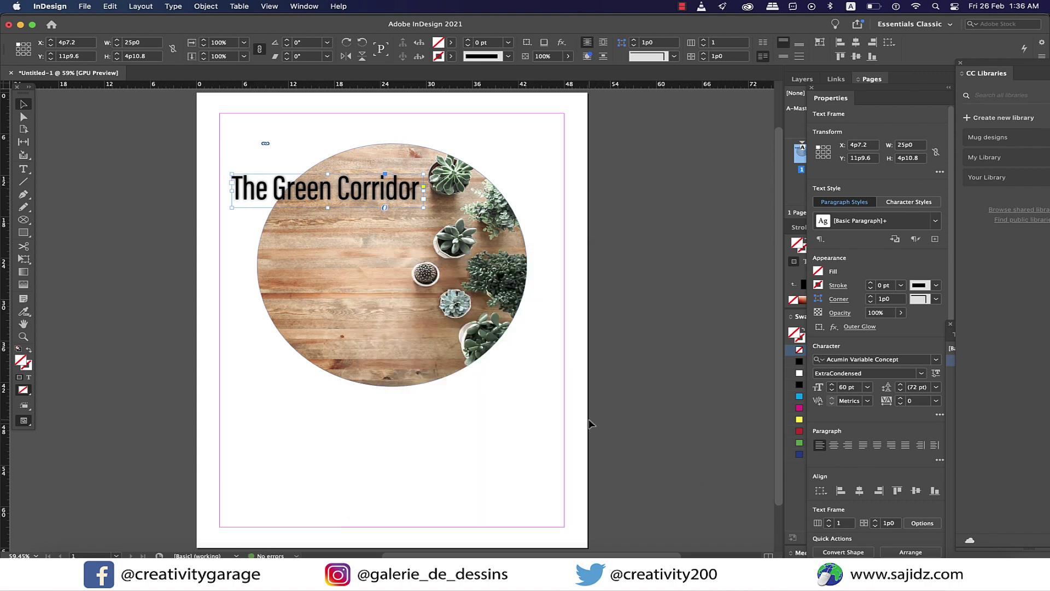
click(589, 424)
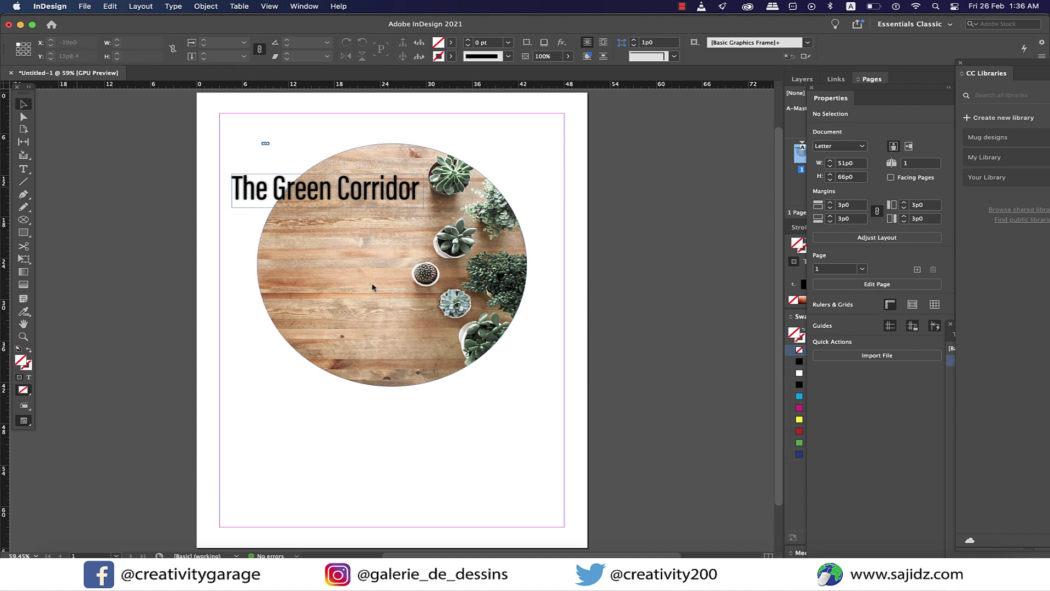
Step: Draw a text frame below the heading and fill it with placeholder text
click(23, 169)
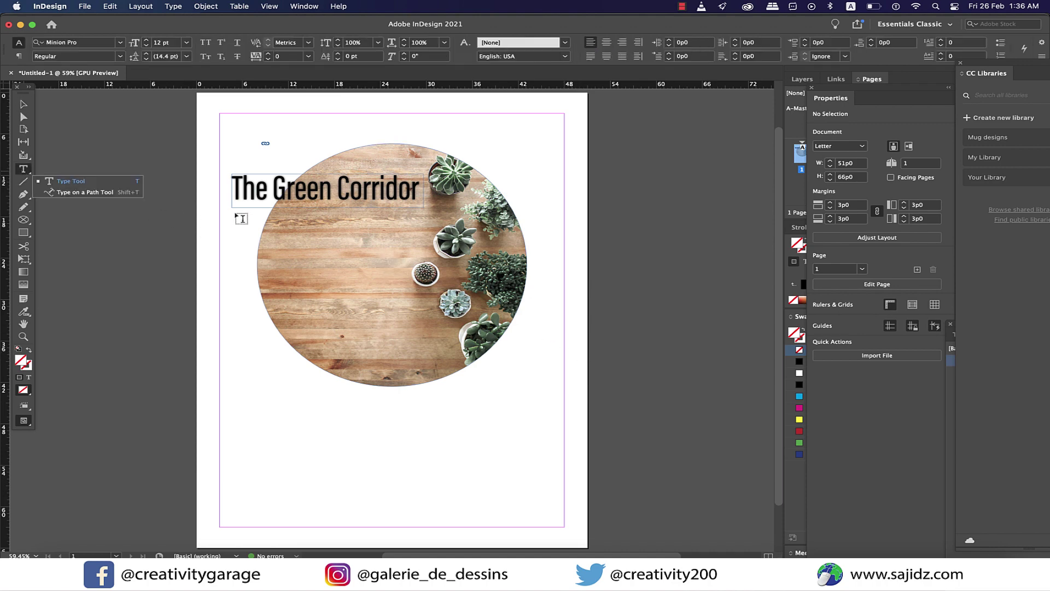
drag(235, 212, 410, 257)
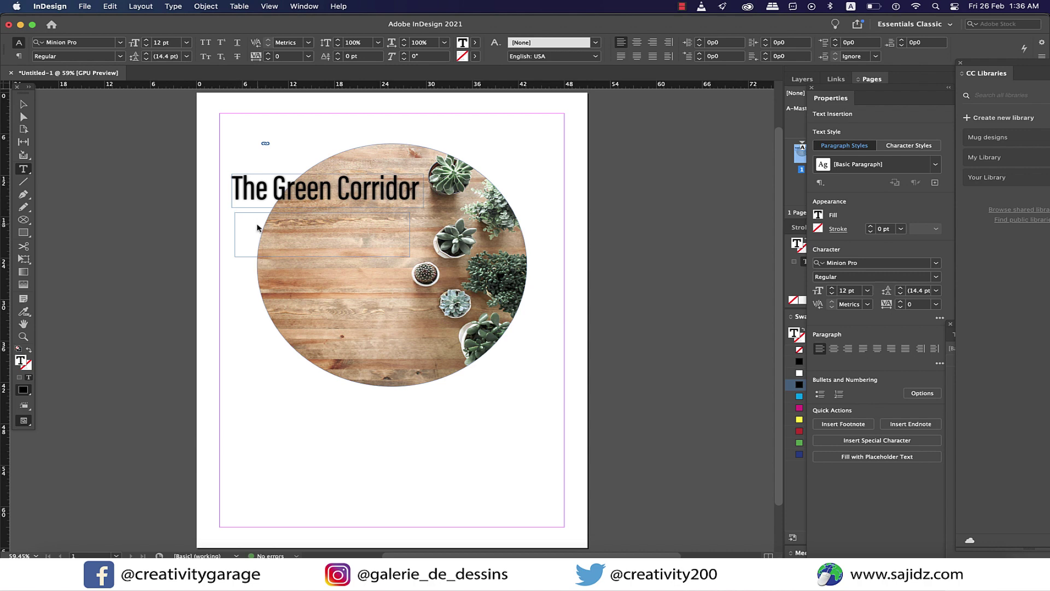
right_click(258, 228)
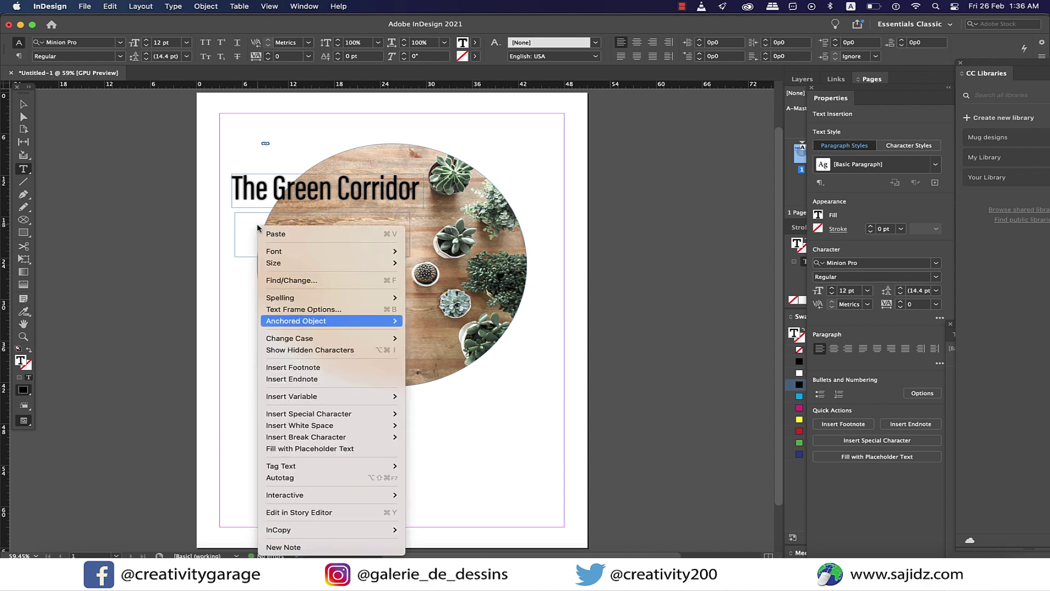
click(323, 449)
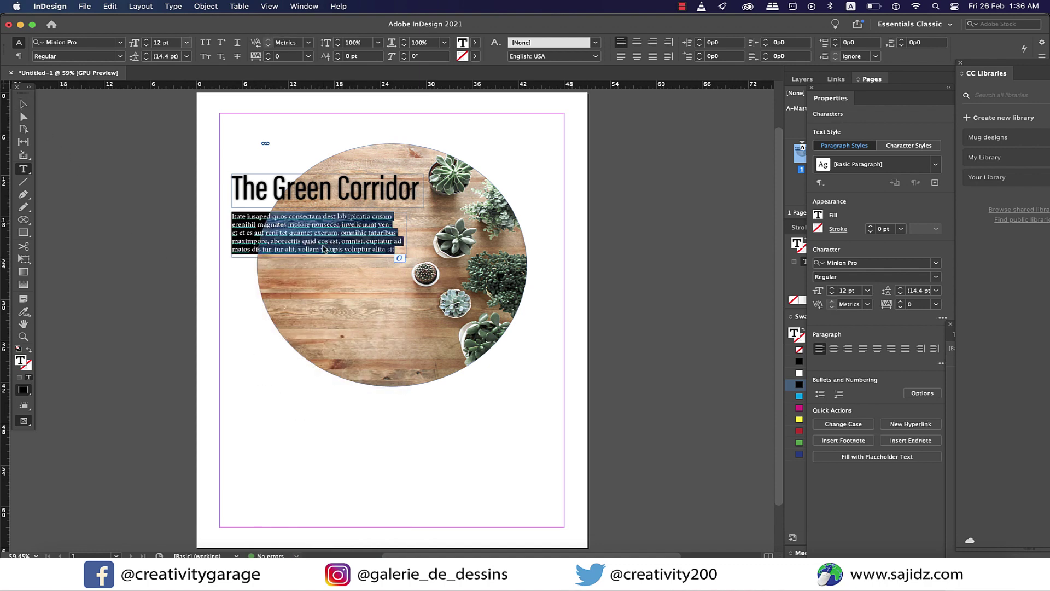
Step: Set the placeholder paragraph in Poppins Medium 12 pt
click(120, 43)
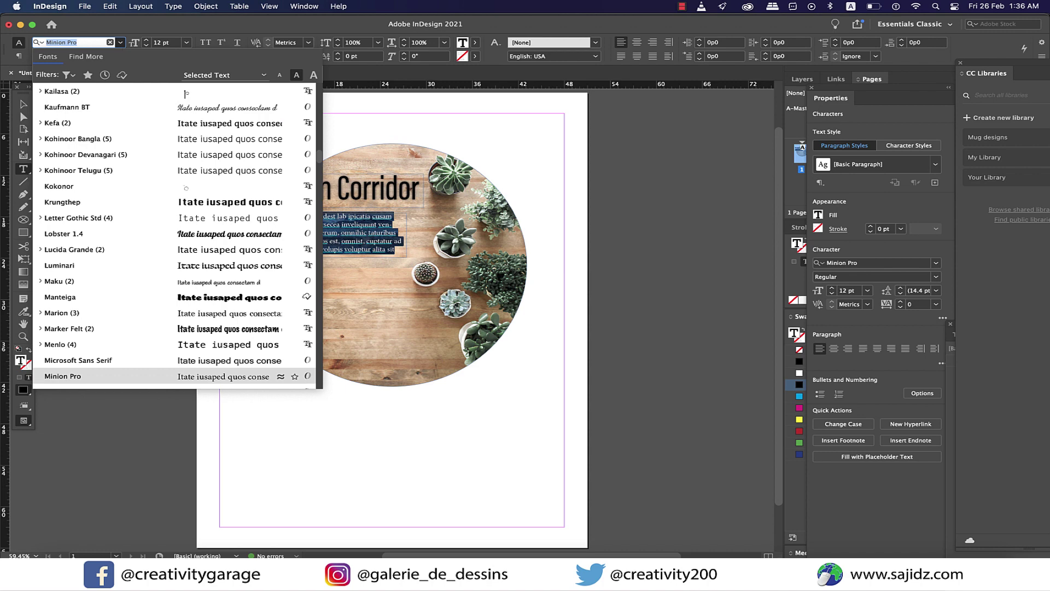
text(popp)
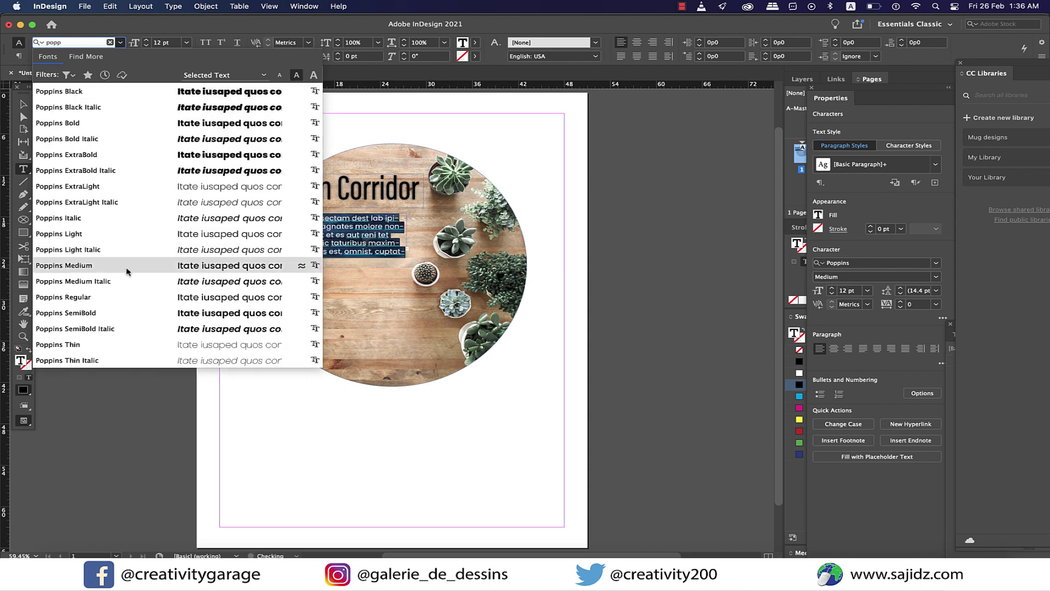
click(129, 268)
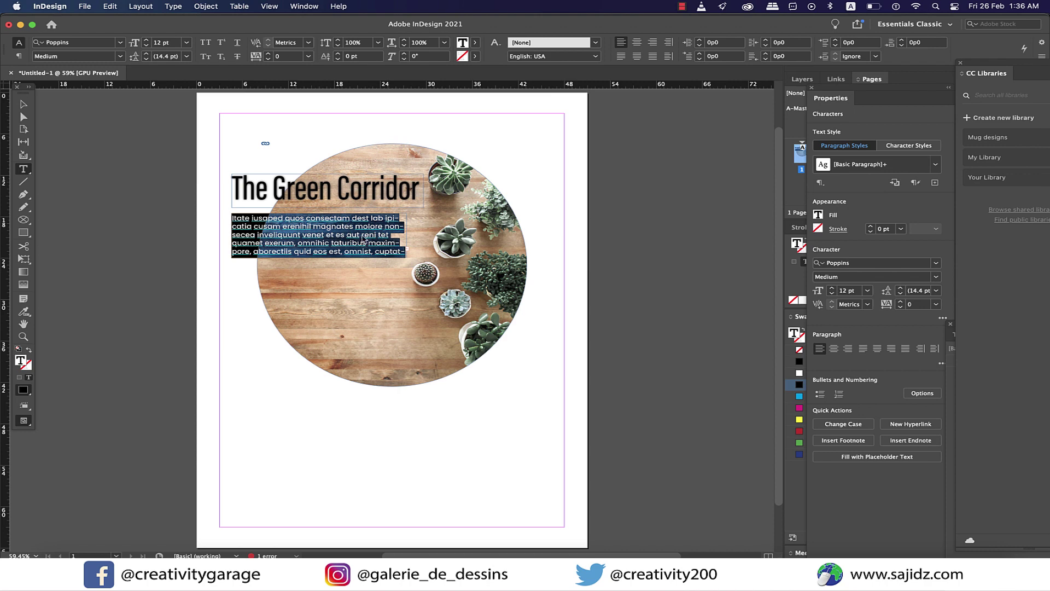
click(24, 104)
click(288, 387)
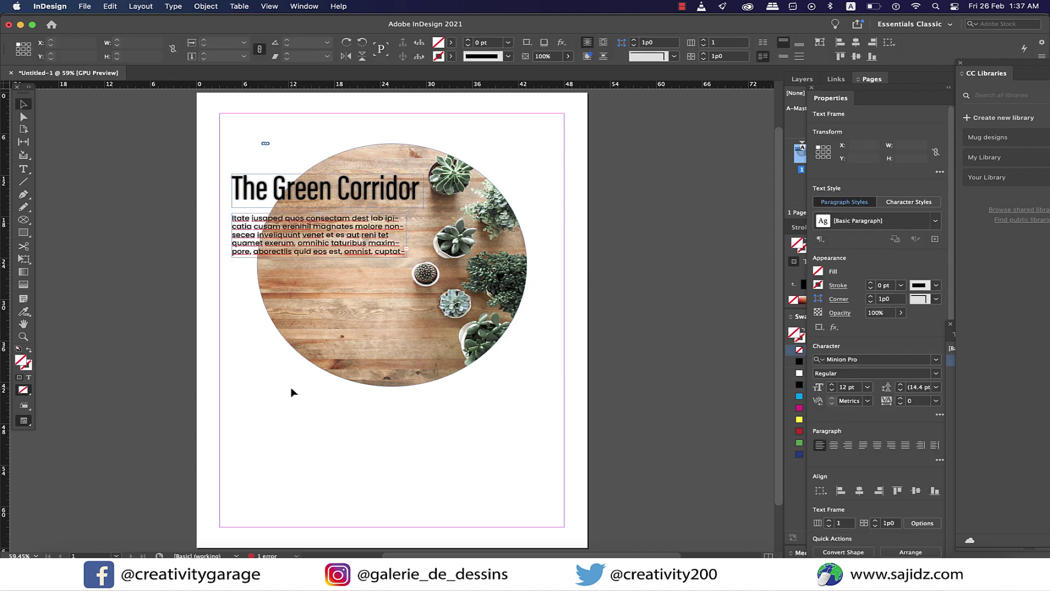
click(372, 242)
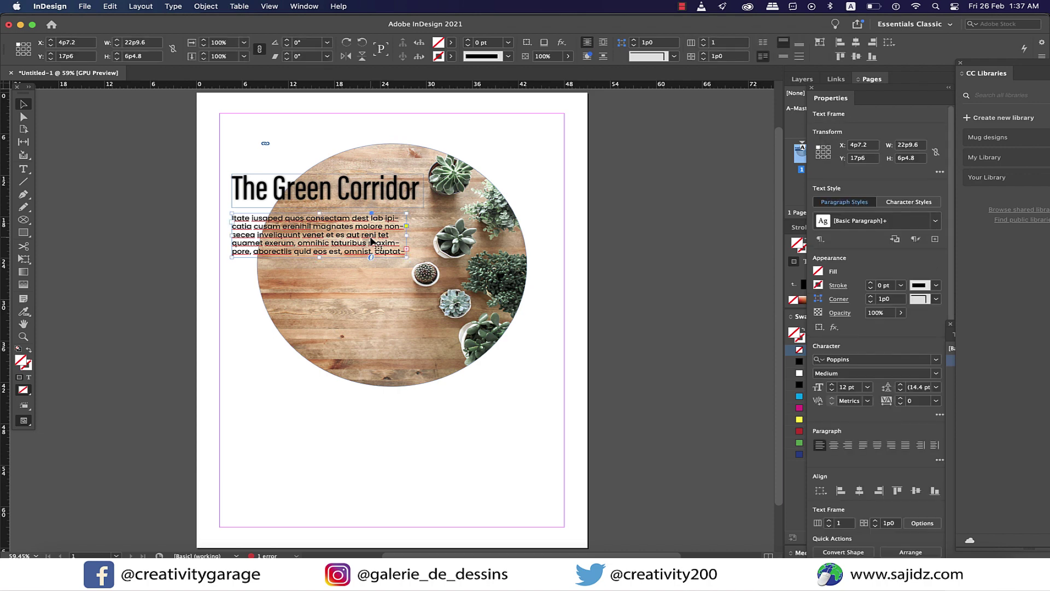
click(396, 415)
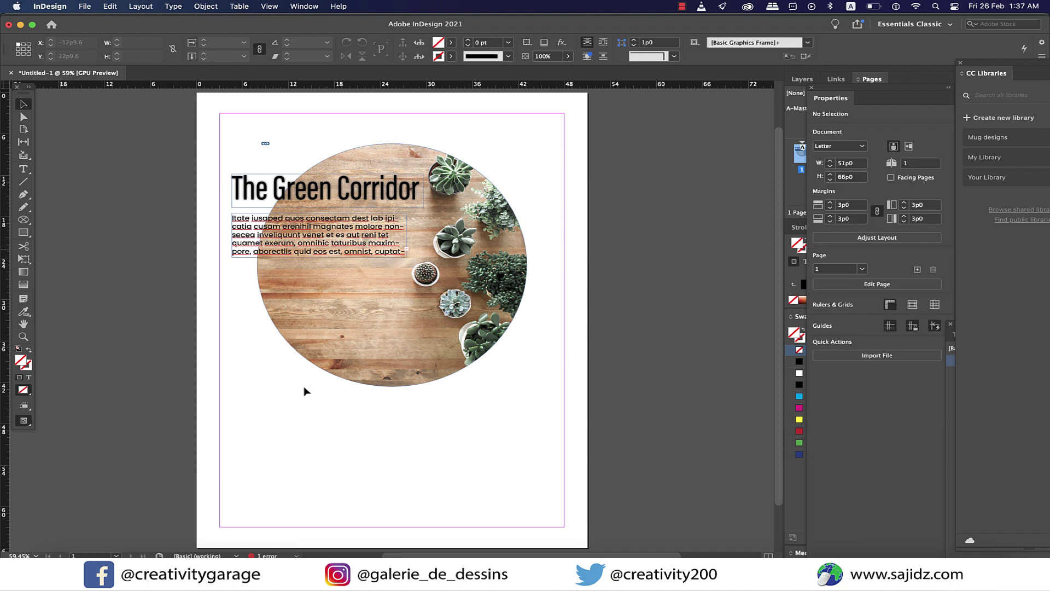
key(t)
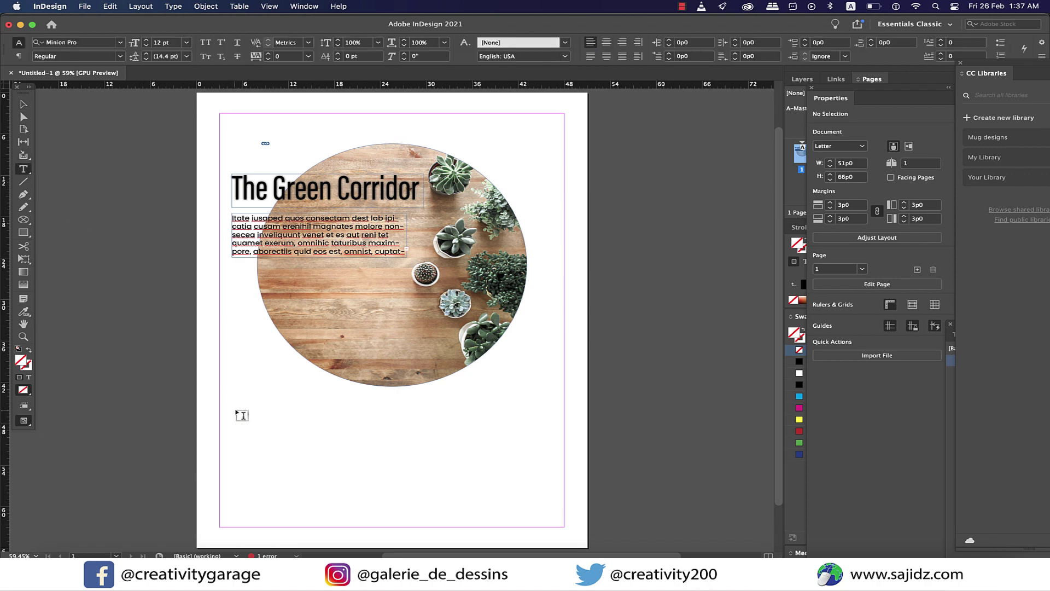
Step: Draw a body text frame below the photo, fill it with placeholder text, and trim the last five lines
drag(236, 410, 551, 527)
right_click(323, 427)
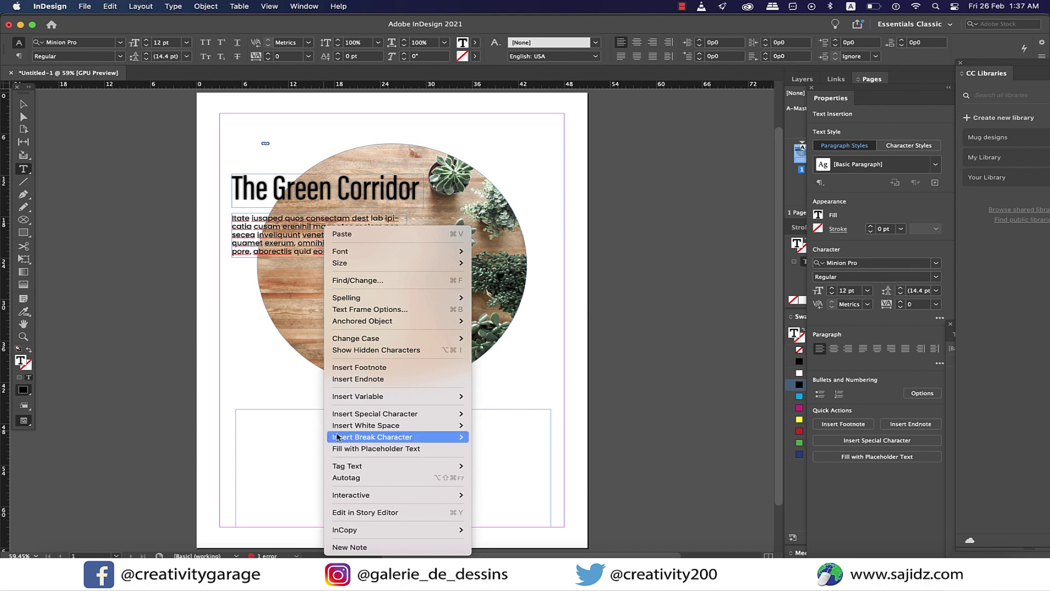
click(398, 450)
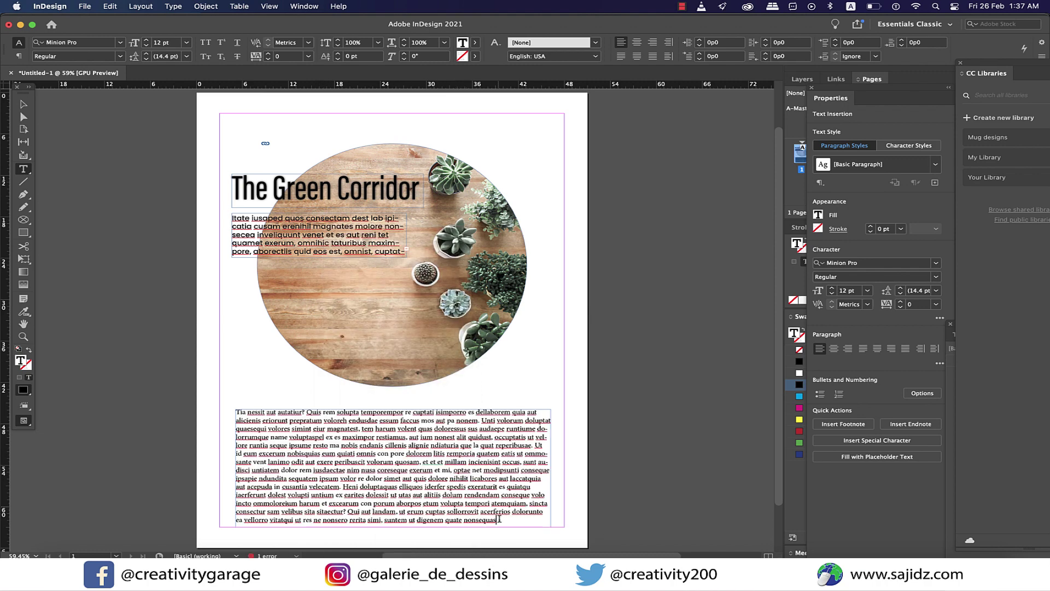
drag(500, 520, 202, 487)
key(BackSpace)
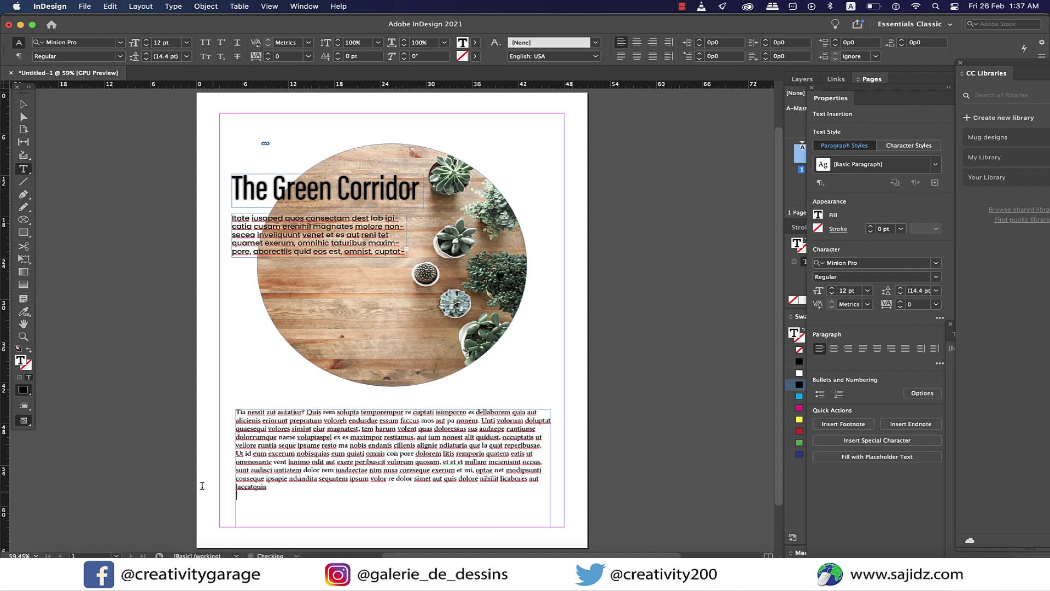
Step: Split the text into two paragraphs after 'harum', starting the second with a capital 'V'
click(398, 429)
text(.)
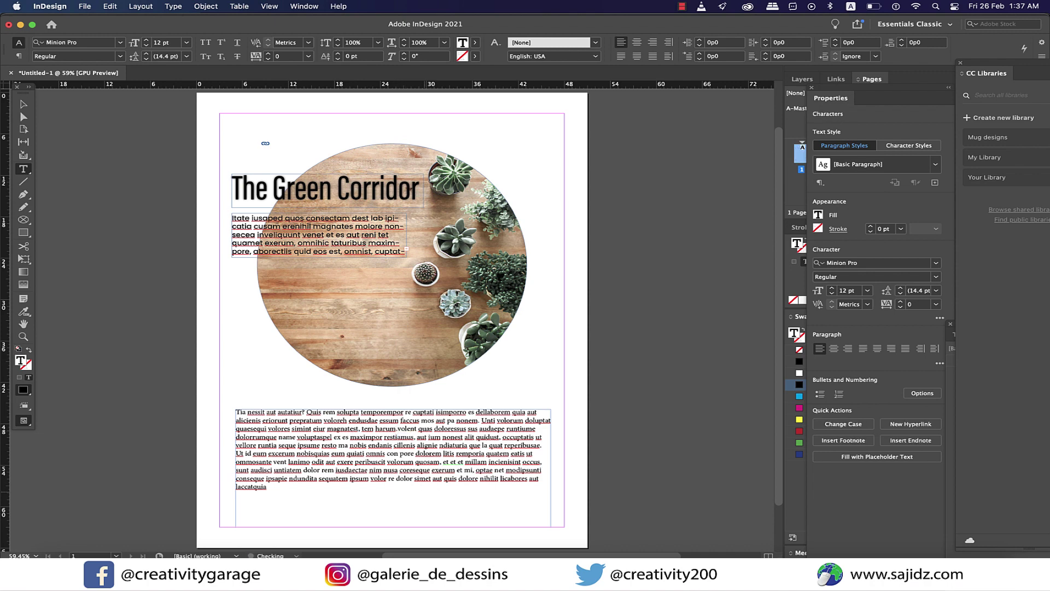
key(Return)
key(Return)
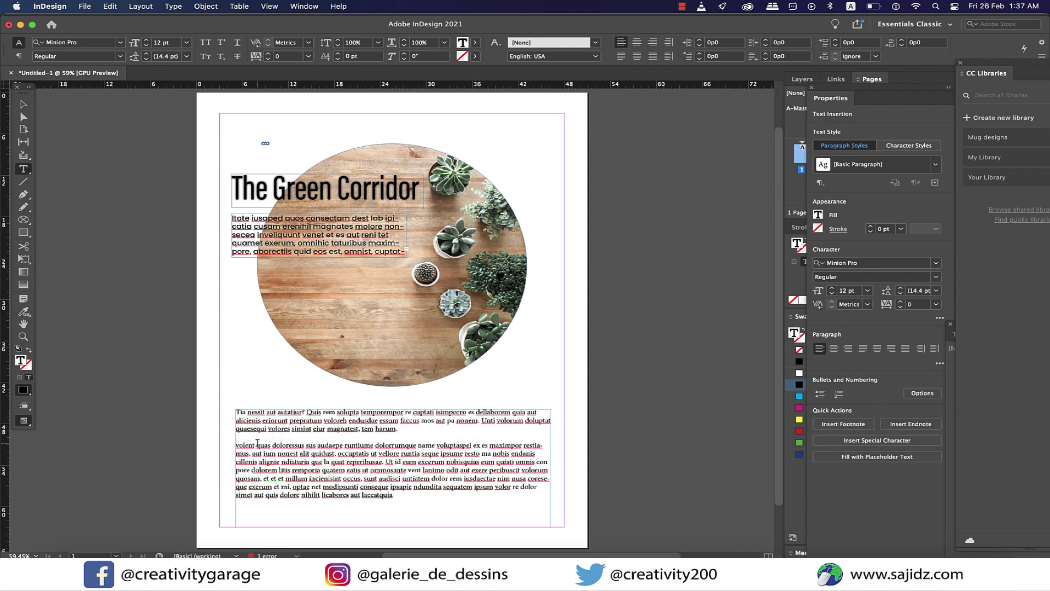
key(Delete)
text(V)
Step: Set all the body text in Arial Regular
key(super+a)
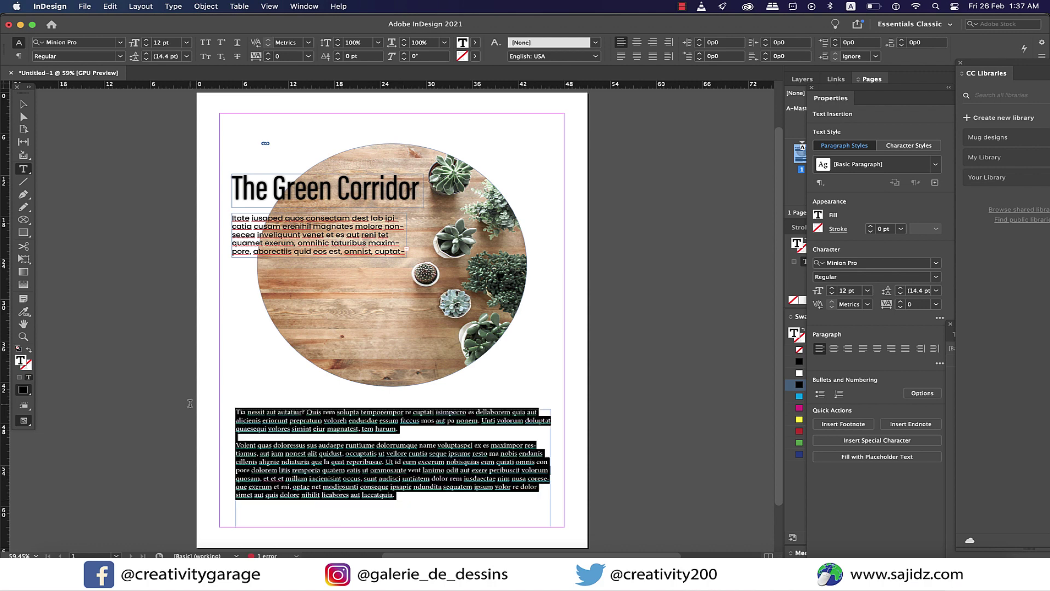
click(104, 43)
text(aria)
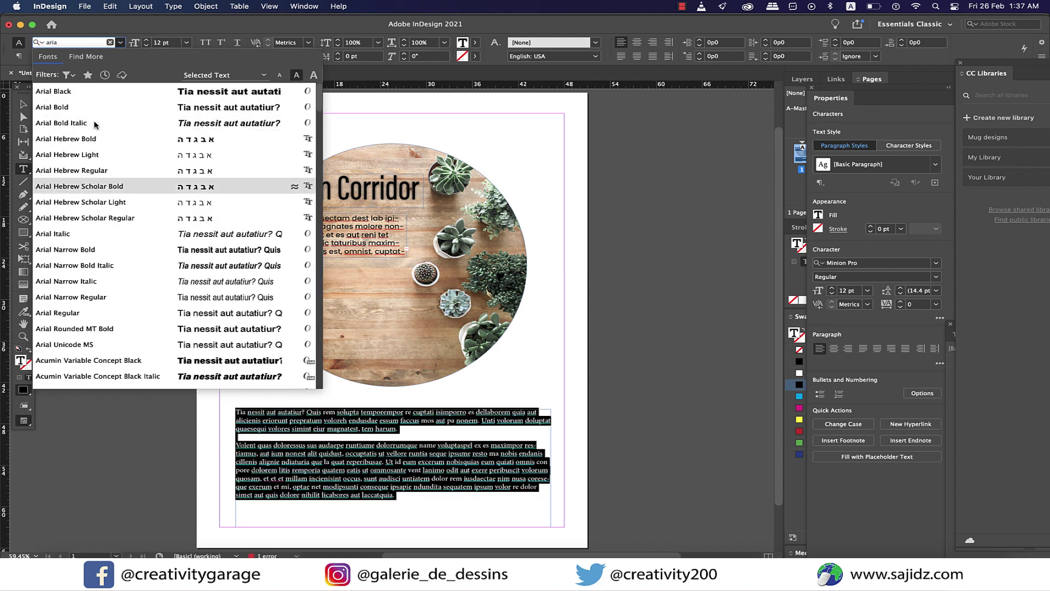
click(104, 312)
key(Escape)
click(600, 399)
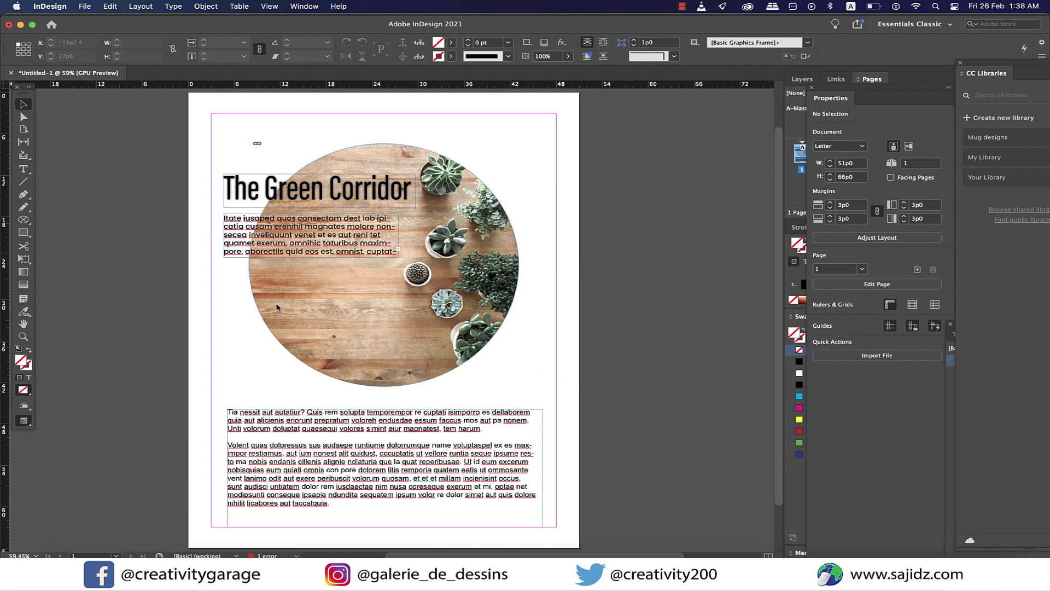
Step: Draw a rectangle covering the page margins filled with black at 34% tint
key(m)
mouse_move(211, 113)
mouse_down()
mouse_move(449, 308)
mouse_move(545, 462)
mouse_move(558, 529)
mouse_up()
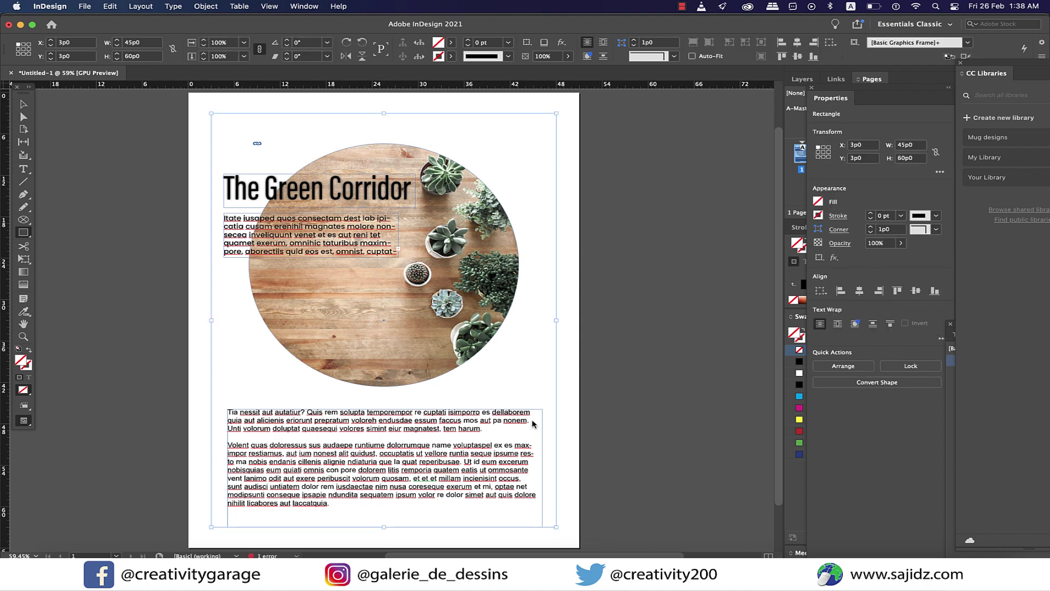
click(451, 43)
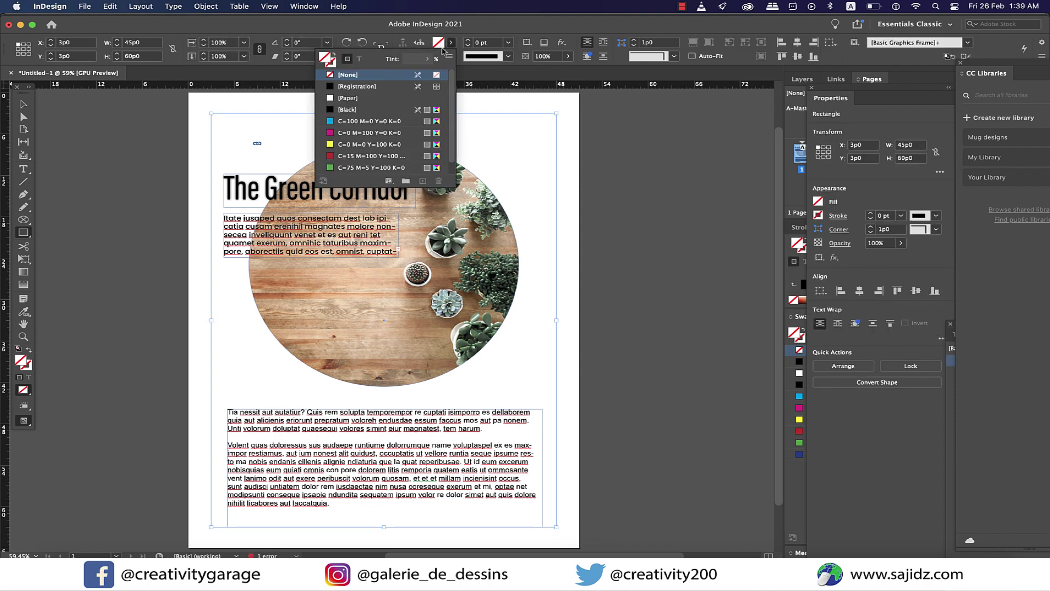
click(356, 110)
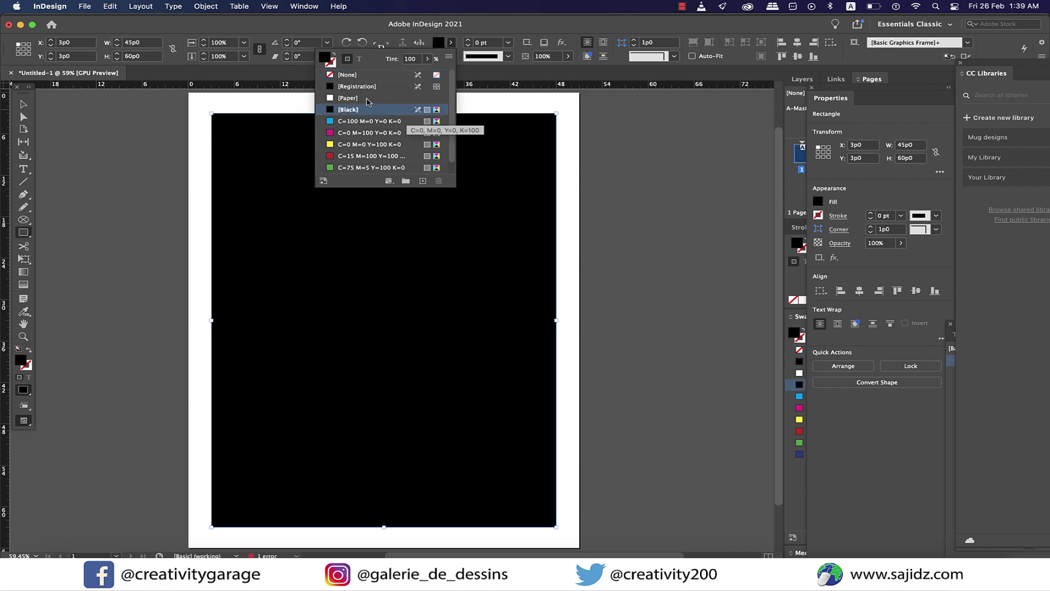
click(428, 59)
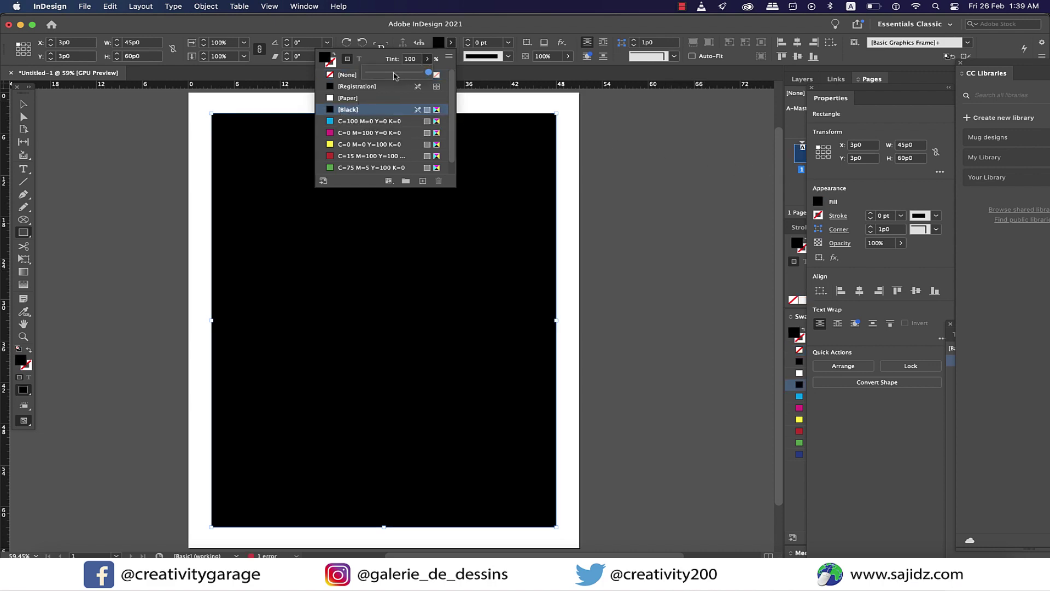
drag(395, 74, 376, 80)
Step: Send the grey rectangle to the back behind the rest of the layout
right_click(459, 224)
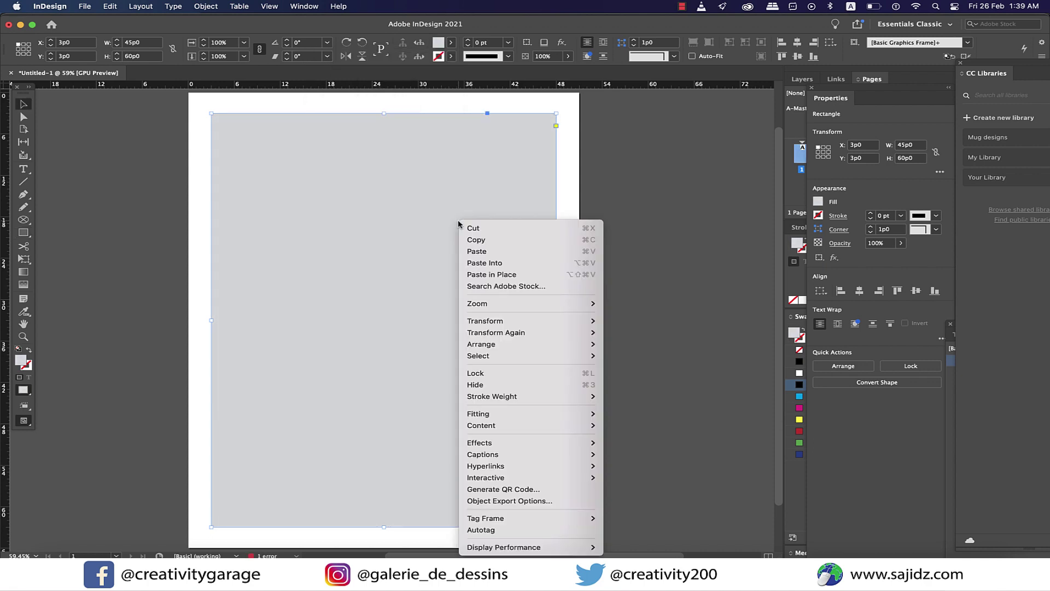
mouse_move(532, 340)
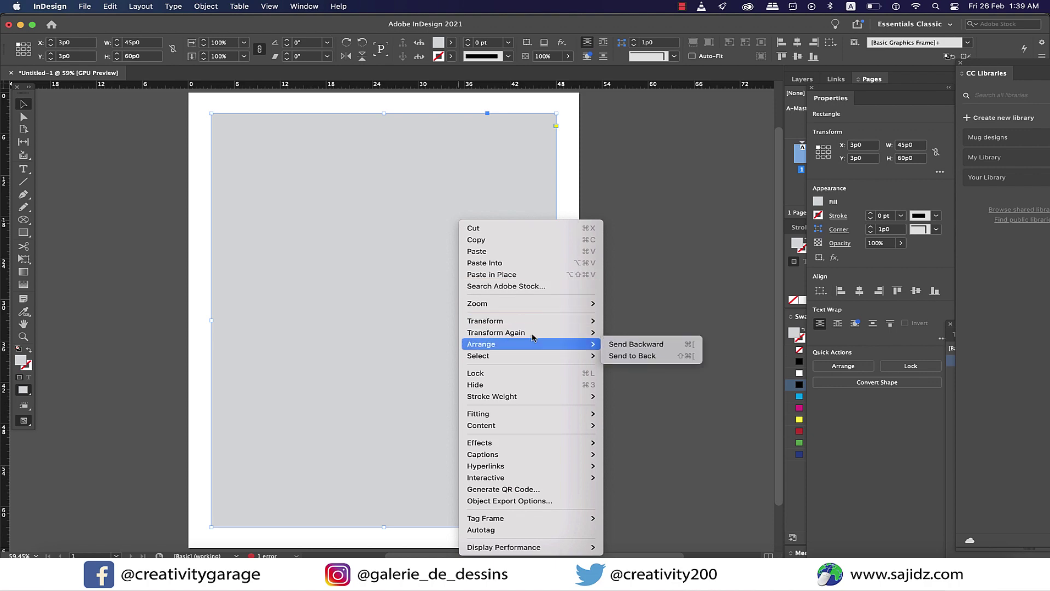
click(633, 354)
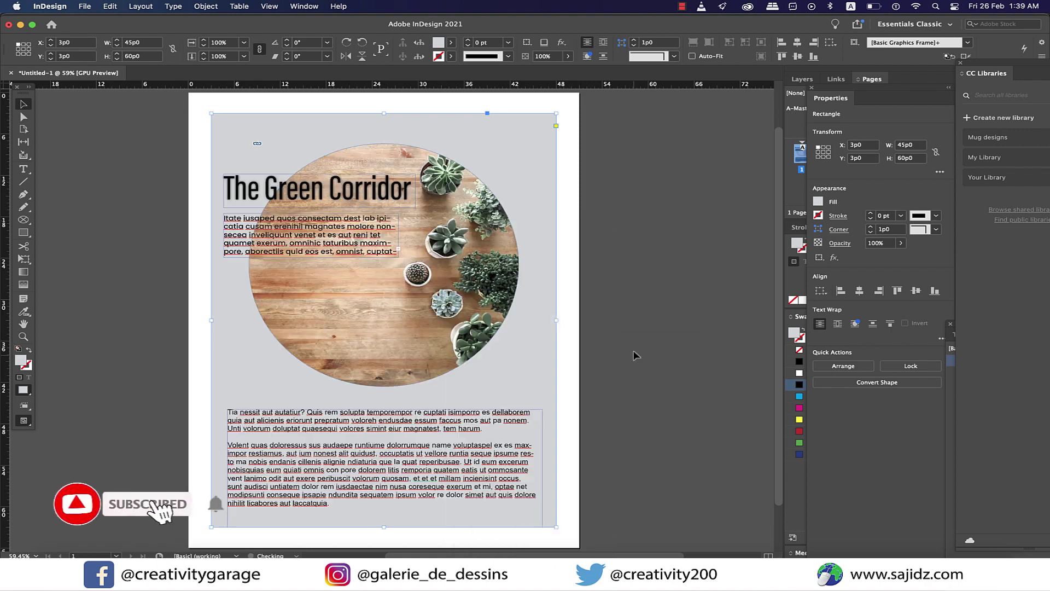
click(635, 321)
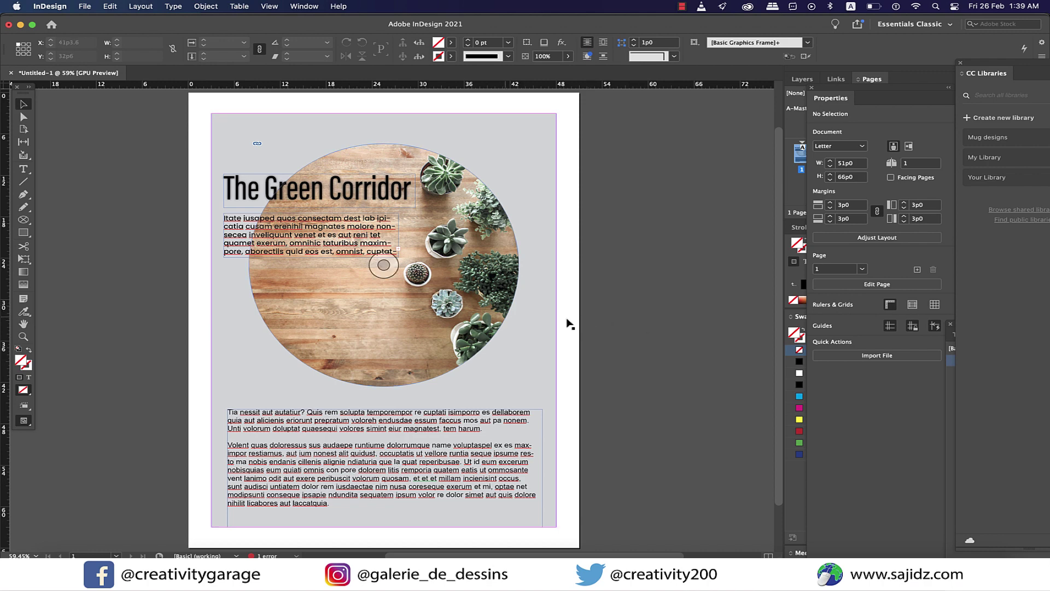
Step: Apply Bevel and Emboss to the circular photo with the Outer Bevel style
click(506, 322)
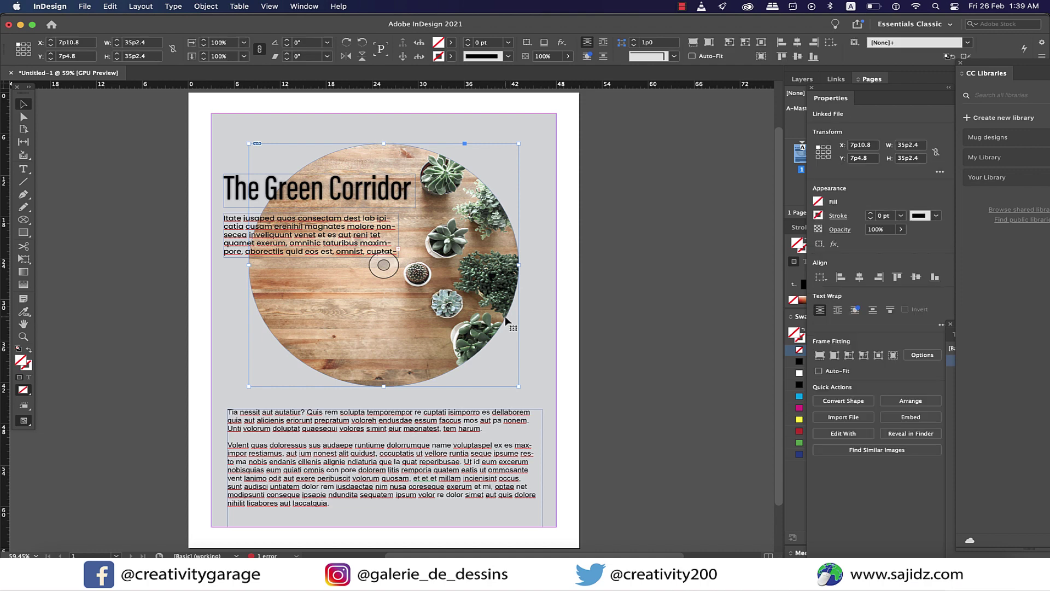
right_click(506, 323)
mouse_move(600, 379)
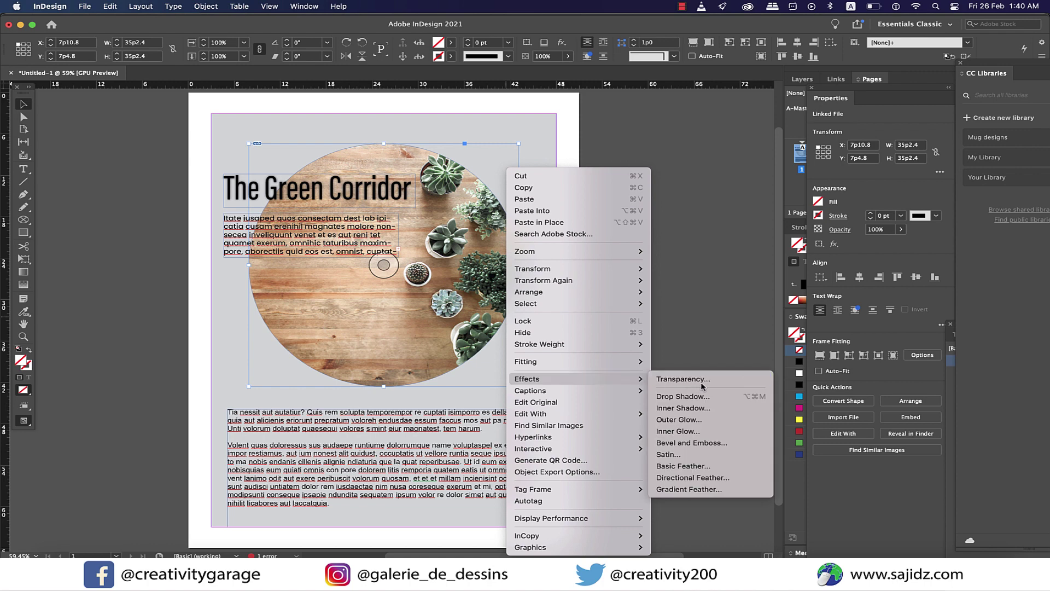
click(696, 443)
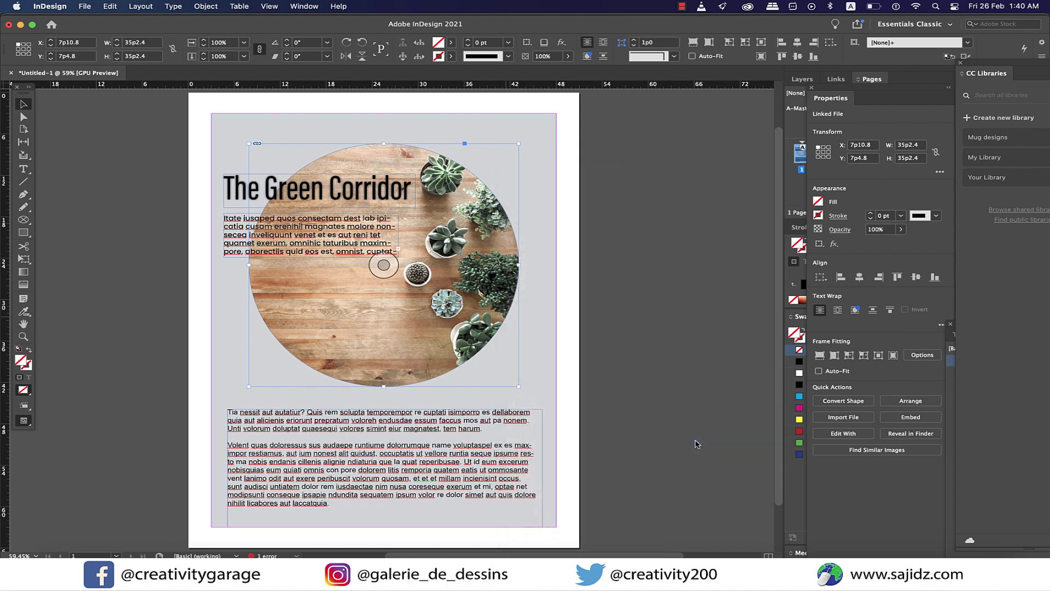
drag(639, 269, 889, 165)
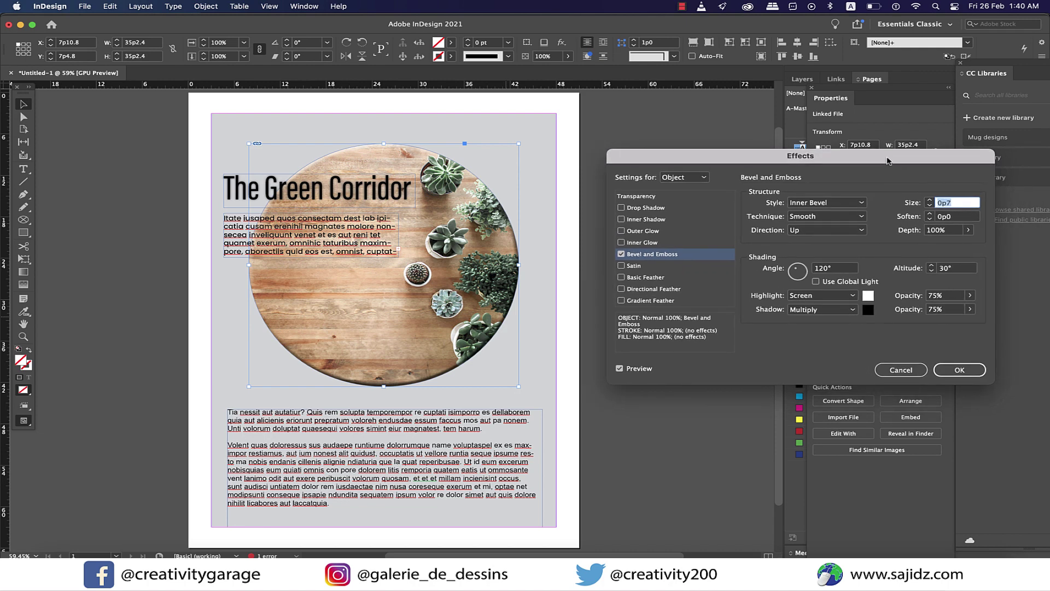
click(862, 206)
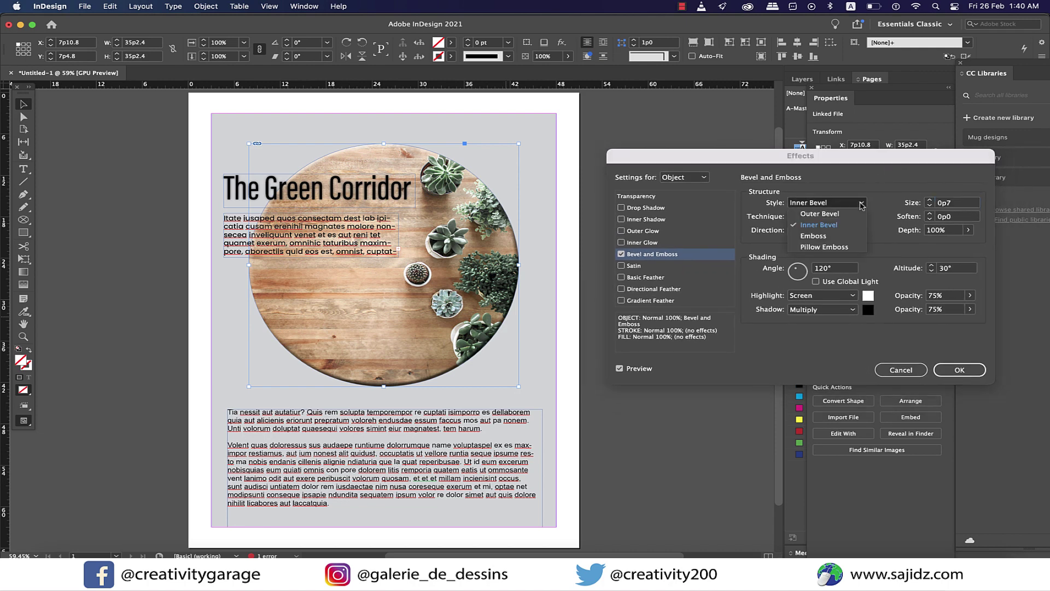
click(844, 216)
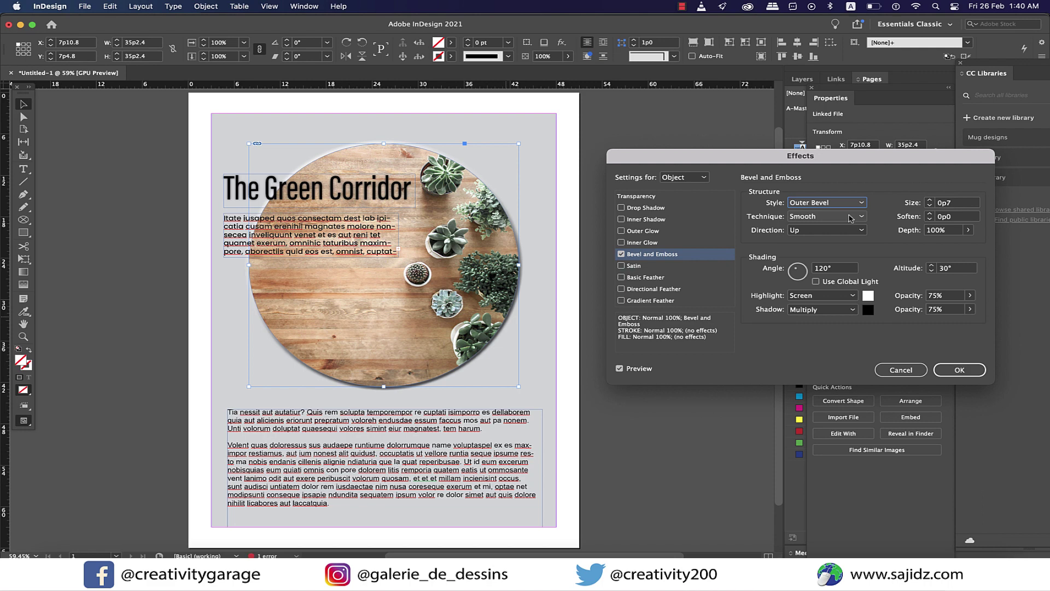
Step: Light the bevel from 173° at 7° altitude, Highlight Normal, size 0p3, and apply it
drag(800, 268, 791, 274)
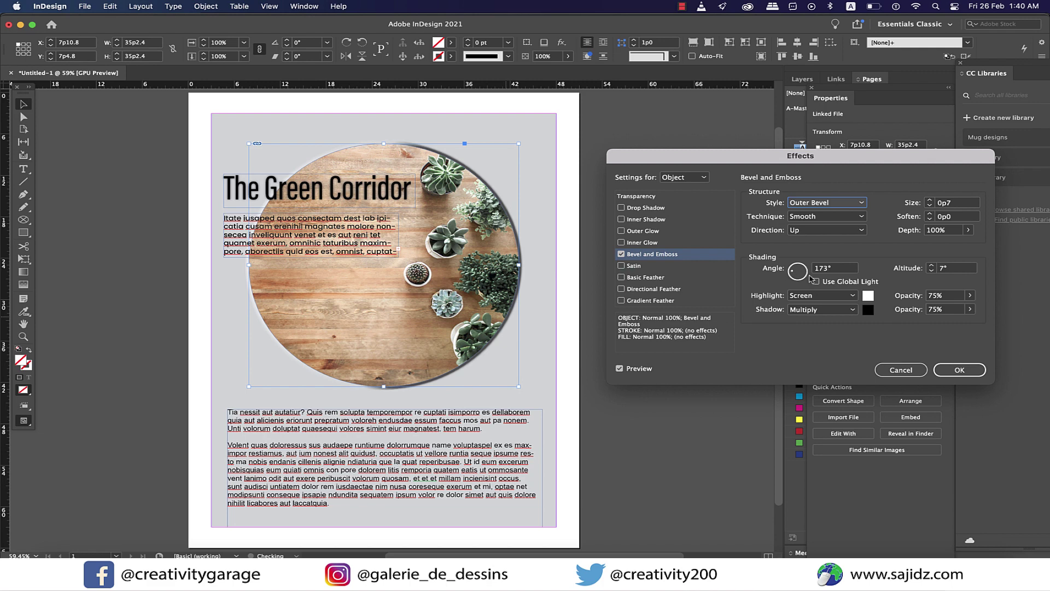
click(823, 295)
click(815, 273)
click(930, 206)
click(930, 206)
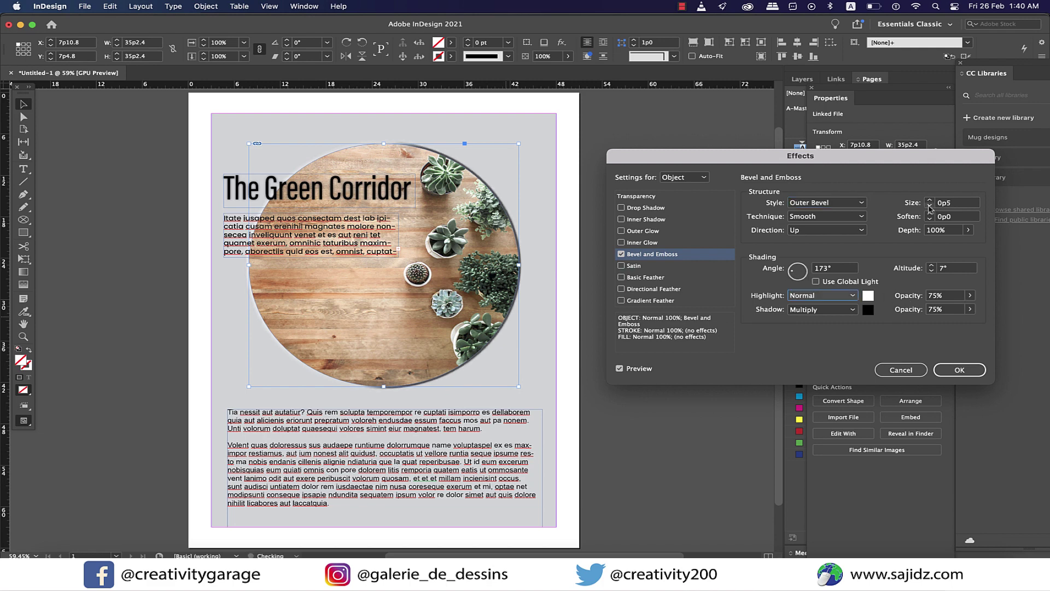
click(930, 206)
click(930, 206)
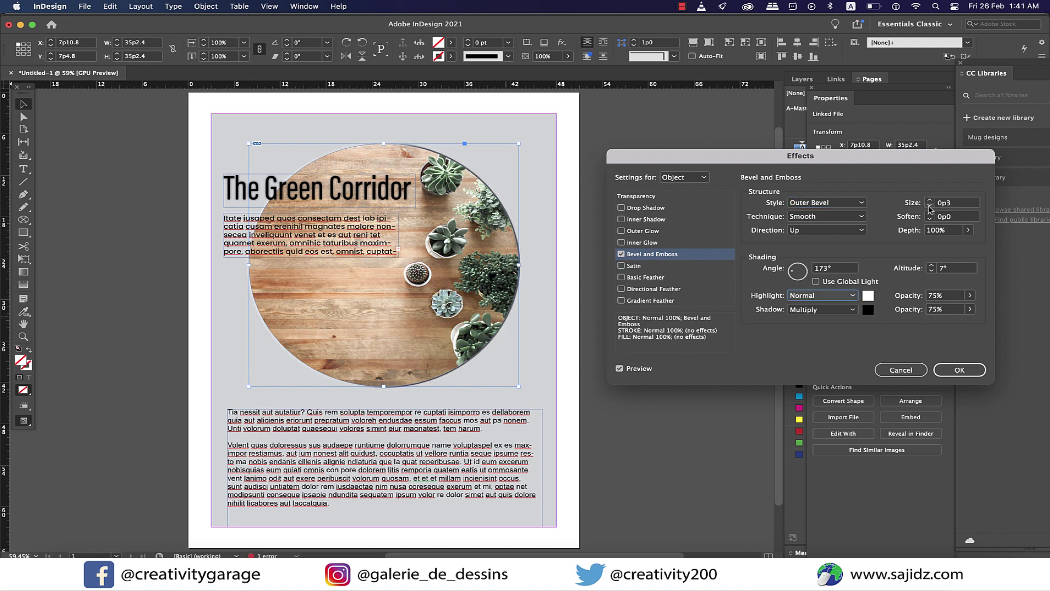
click(978, 375)
click(710, 363)
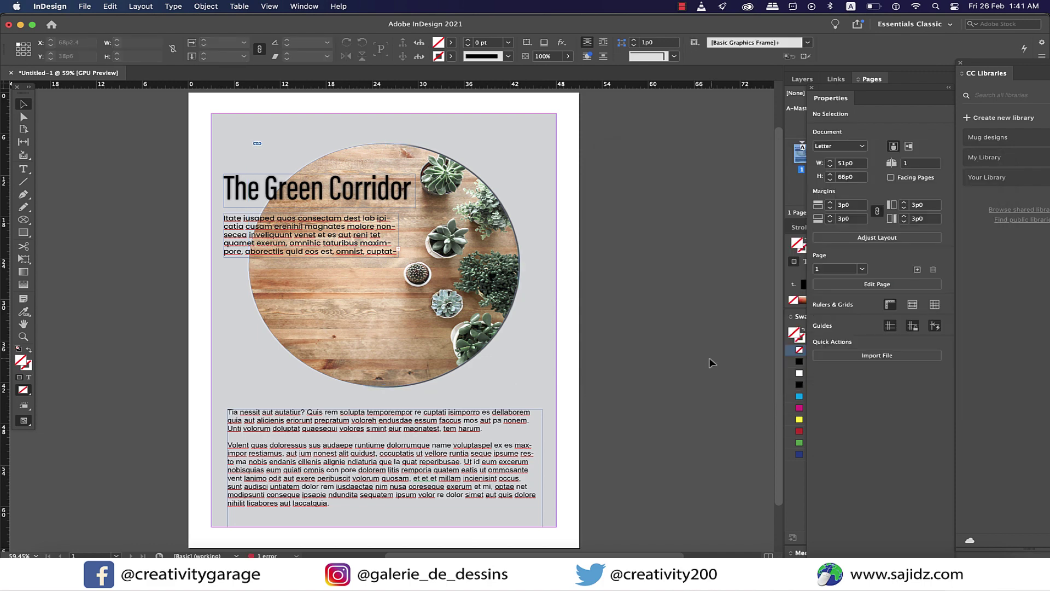